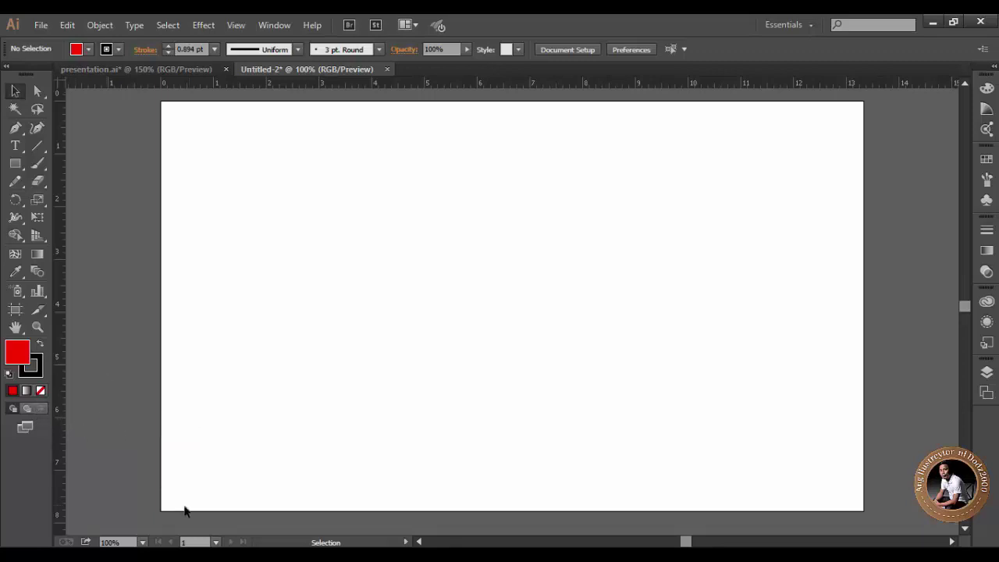
- Draw three overlapping red rectangles in normal drawing mode: one near the artboard's centre, one lower right and a smaller one upper left
{"action": "left_click", "coordinate": [15, 163]}
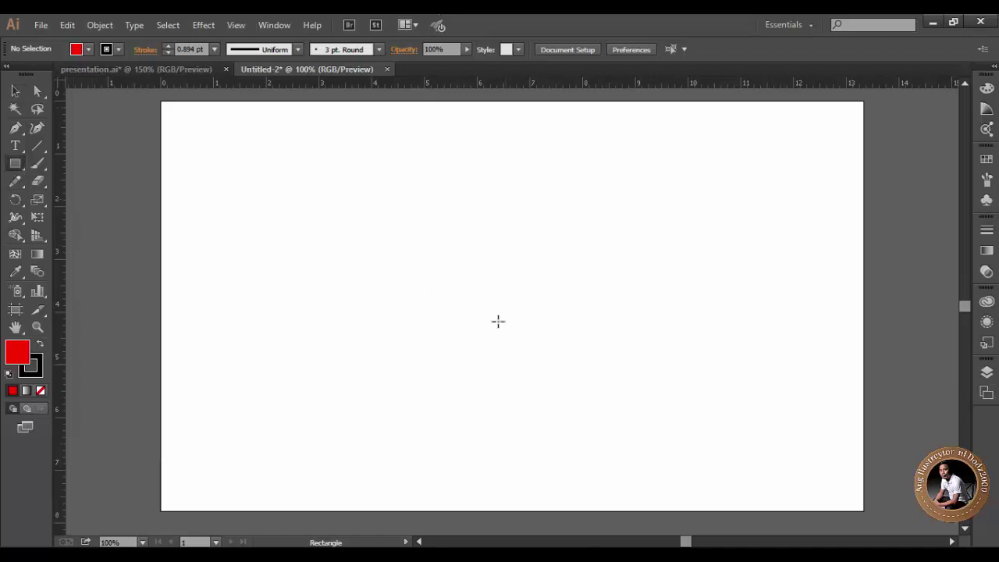
{"action": "mouse_move", "coordinate": [442, 266]}
{"action": "left_mouse_down"}
{"action": "mouse_move", "coordinate": [594, 398]}
{"action": "mouse_move", "coordinate": [569, 364]}
{"action": "left_mouse_up"}
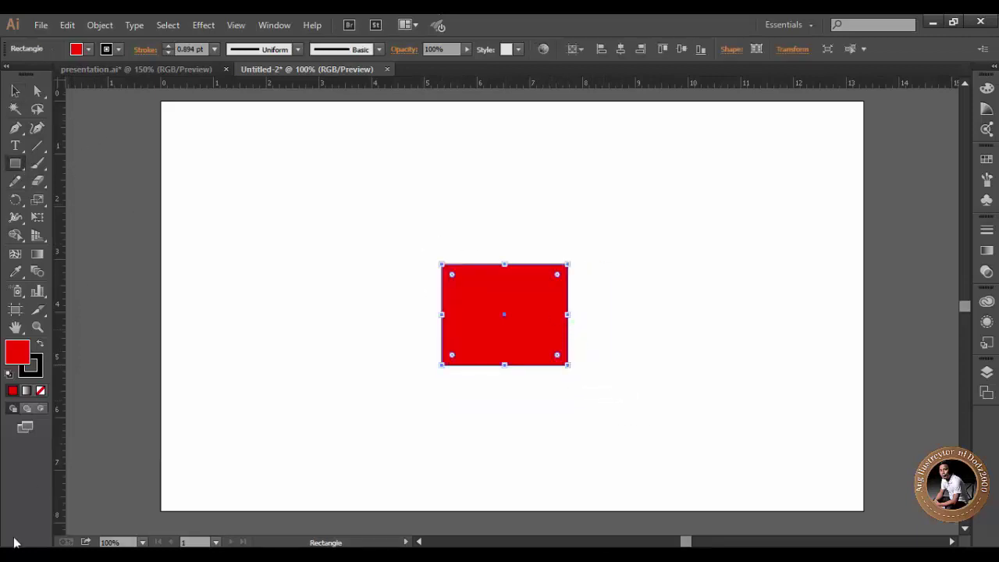
{"action": "key", "text": "shift+d"}
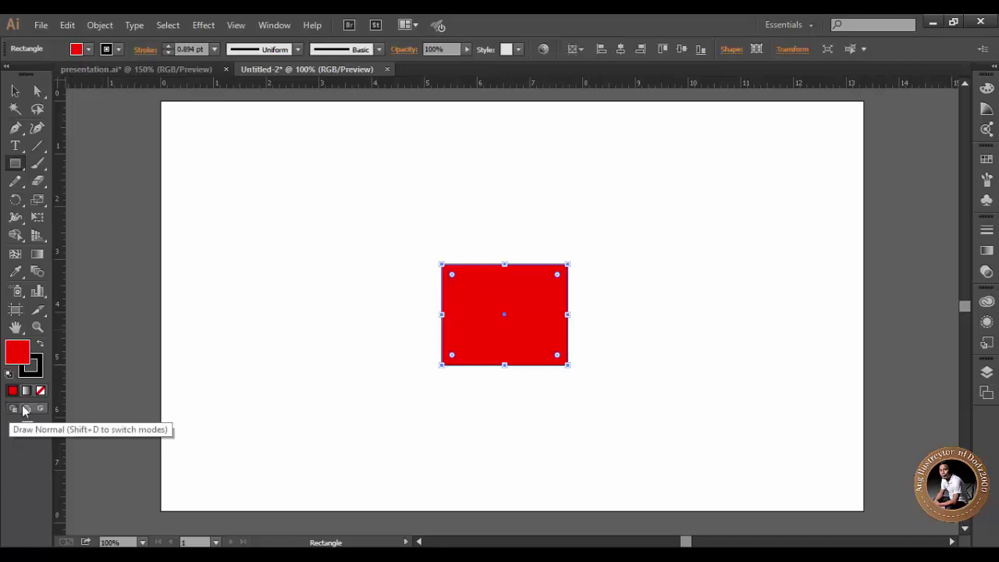
{"action": "left_click_drag", "start_coordinate": [502, 314], "coordinate": [616, 425]}
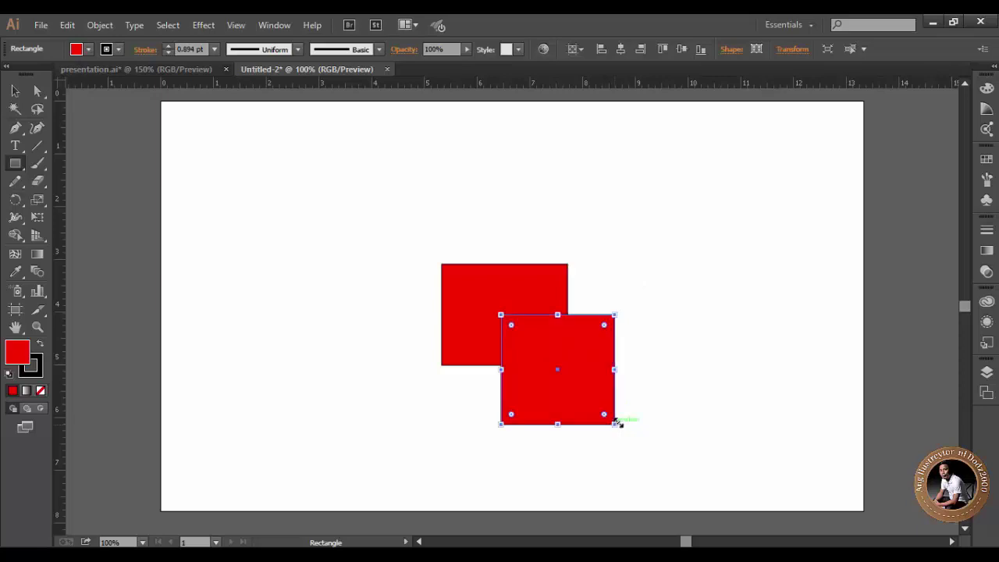
{"action": "left_click_drag", "start_coordinate": [401, 219], "coordinate": [484, 306]}
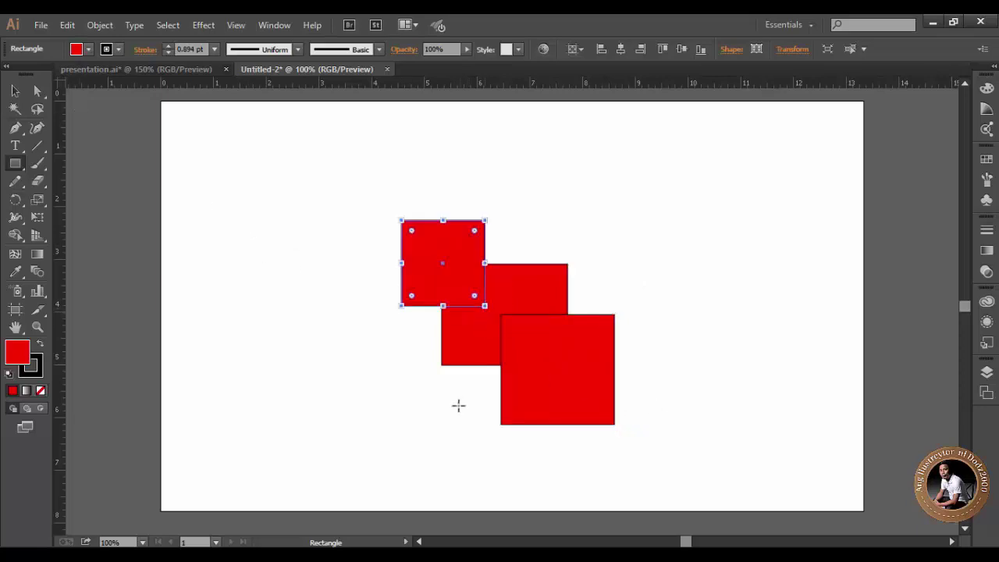
{"action": "left_click", "coordinate": [15, 92]}
{"action": "left_click", "coordinate": [336, 266]}
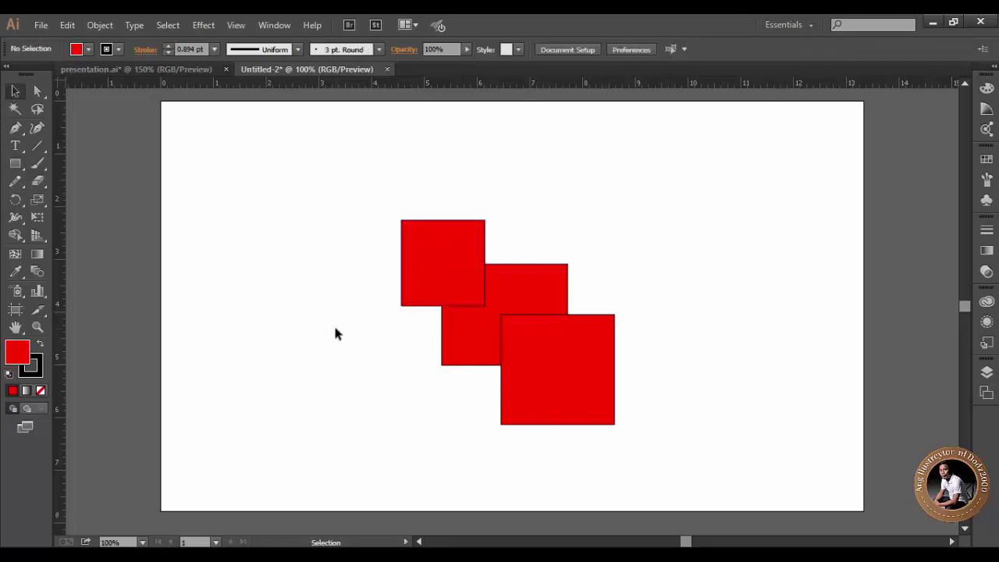
- Switch to Draw Behind mode and draw a small red circle overlapping the middle rectangle's upper edge with the Ellipse tool
{"action": "left_click", "coordinate": [27, 409]}
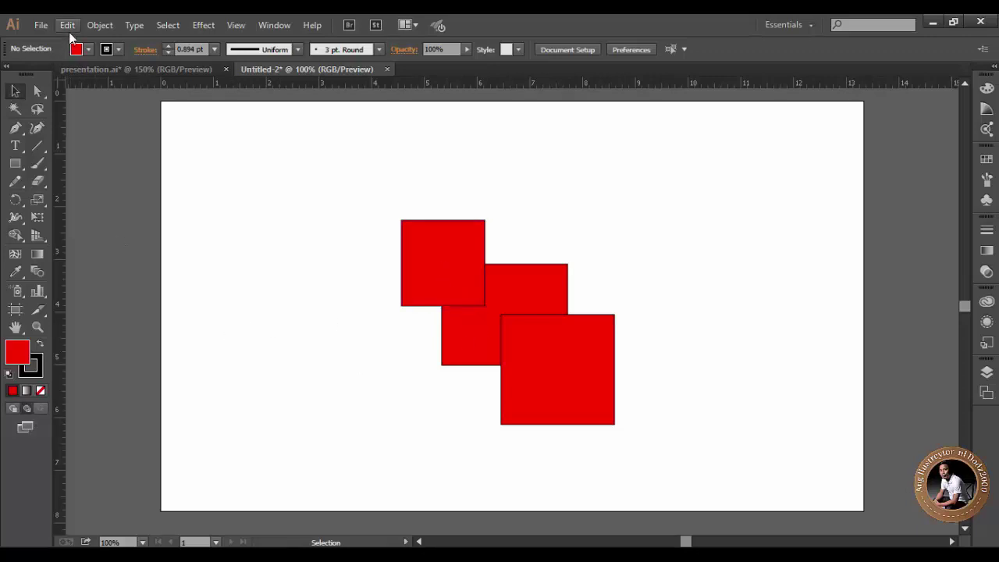
{"action": "left_click", "coordinate": [12, 165]}
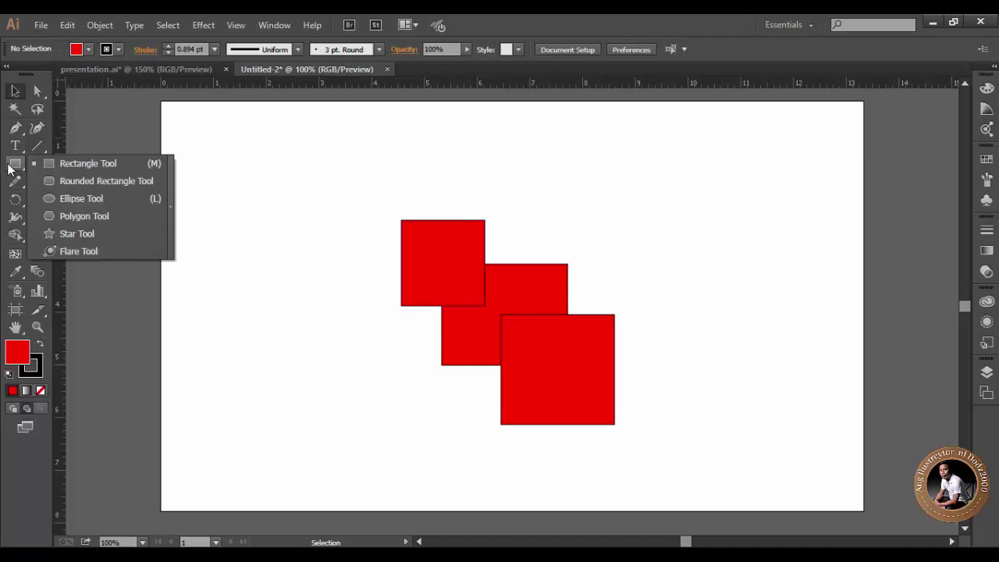
{"action": "left_click", "coordinate": [60, 194]}
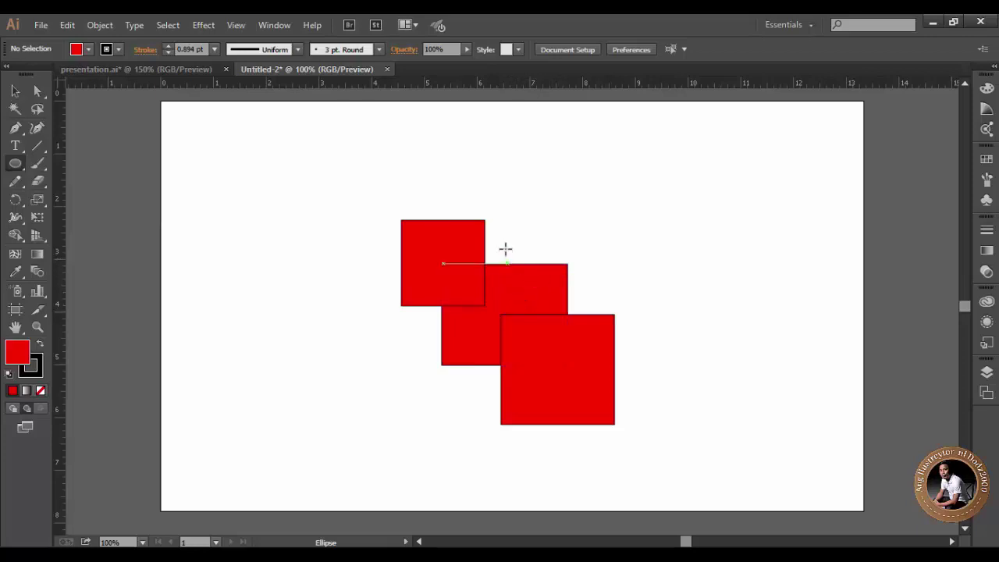
{"action": "left_click_drag", "start_coordinate": [502, 250], "coordinate": [565, 306]}
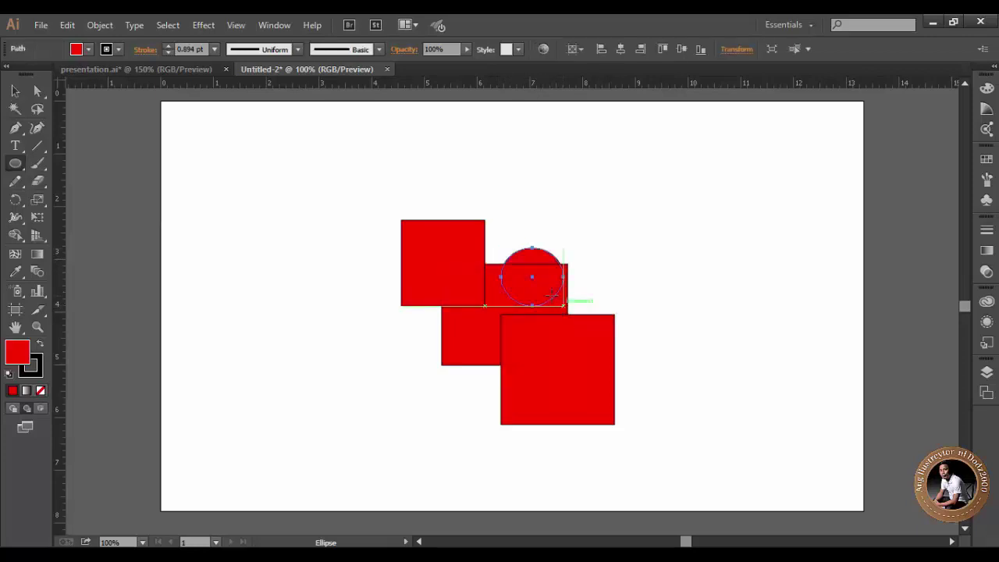
{"action": "left_click", "coordinate": [21, 95]}
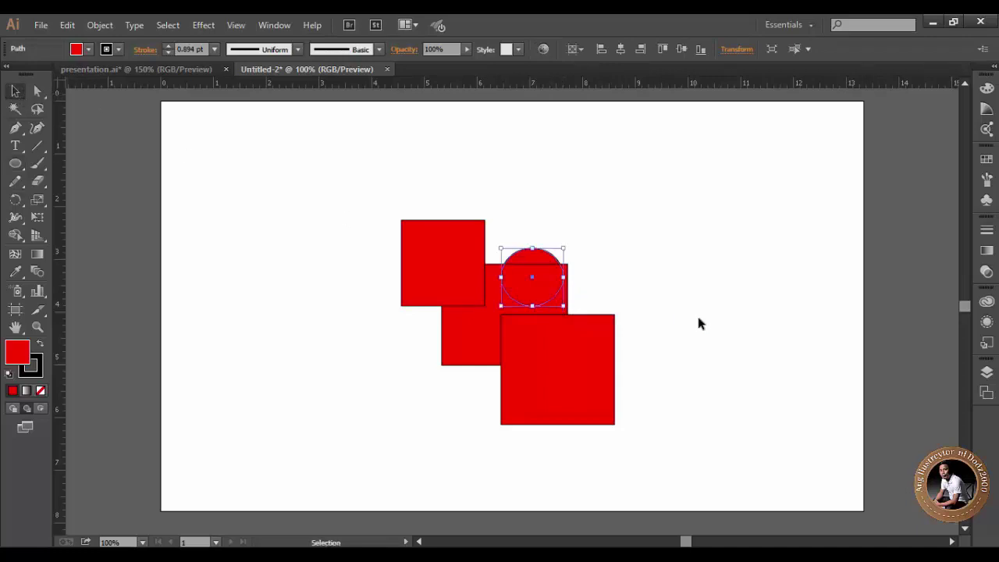
{"action": "left_click", "coordinate": [644, 253]}
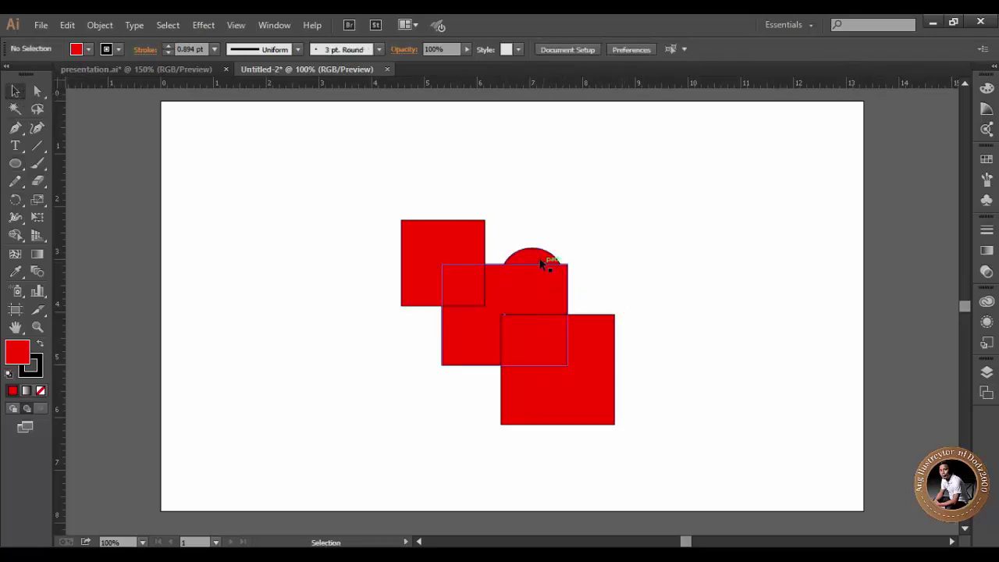
- Nudge the small circle slightly up and right, and the large lower-right rectangle slightly up and left
{"action": "left_click_drag", "start_coordinate": [541, 263], "coordinate": [540, 252]}
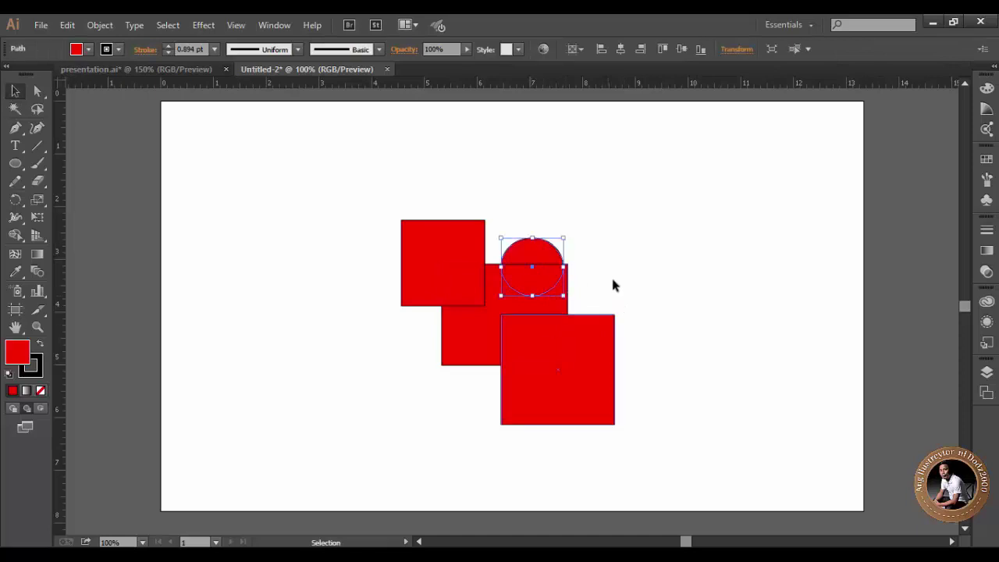
{"action": "left_click", "coordinate": [613, 281]}
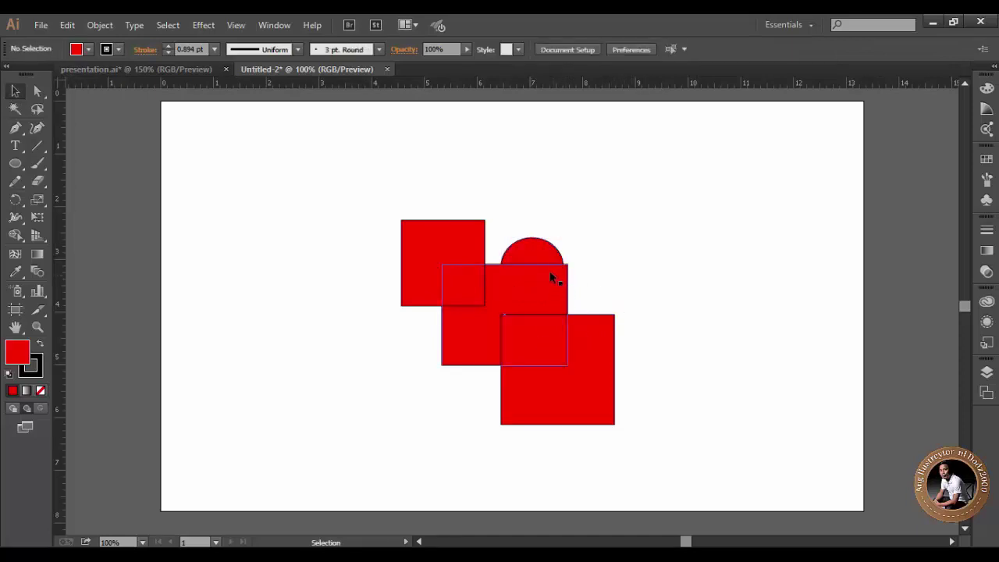
{"action": "left_click_drag", "start_coordinate": [517, 249], "coordinate": [523, 252]}
{"action": "left_click", "coordinate": [661, 244]}
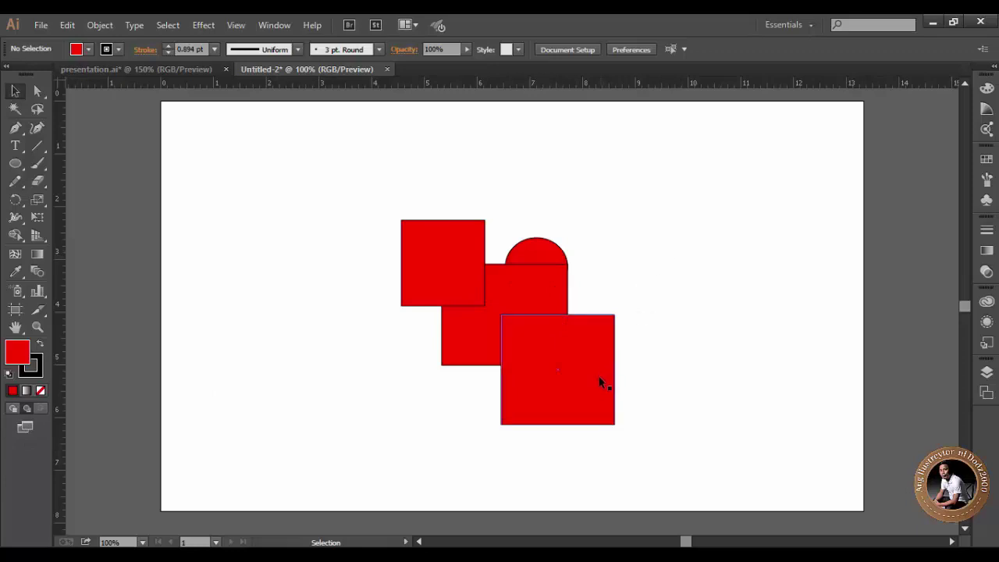
{"action": "left_click_drag", "start_coordinate": [580, 393], "coordinate": [569, 374]}
{"action": "left_click", "coordinate": [643, 256]}
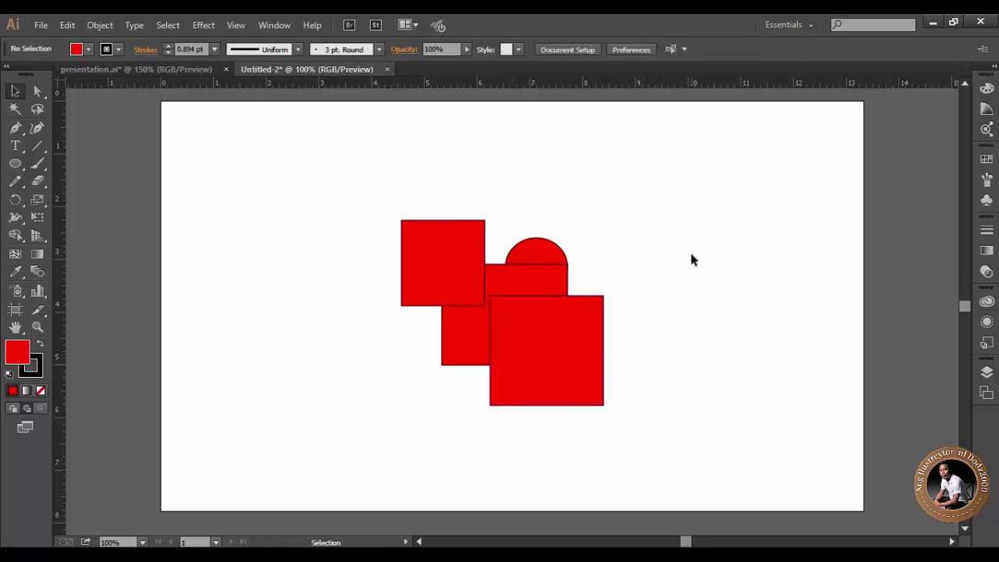
- Send the large lower-right rectangle to the back of the stacking order and deselect it
{"action": "left_click", "coordinate": [544, 338]}
{"action": "left_click", "coordinate": [653, 299]}
{"action": "left_click", "coordinate": [546, 338]}
{"action": "right_click", "coordinate": [545, 342]}
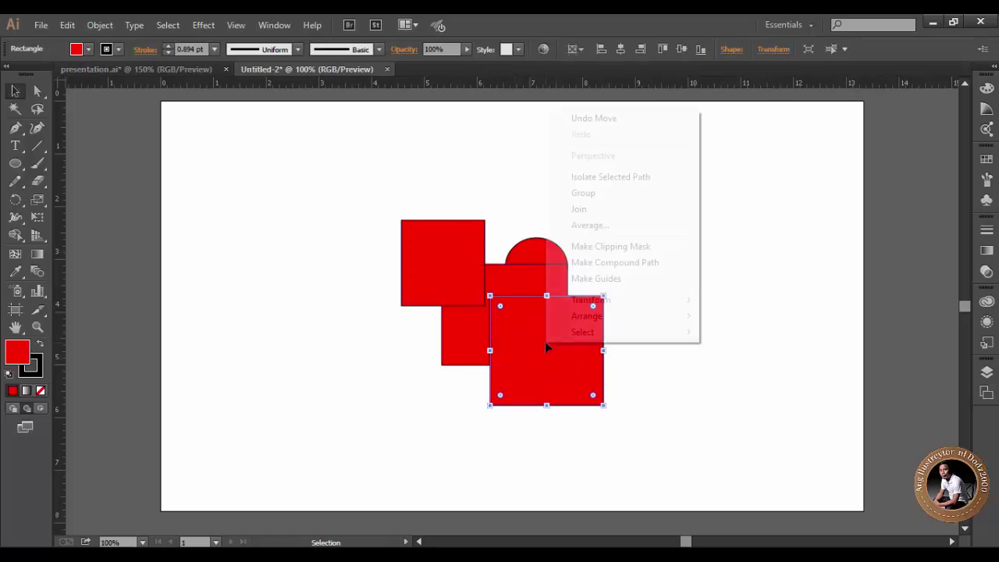
{"action": "mouse_move", "coordinate": [603, 318]}
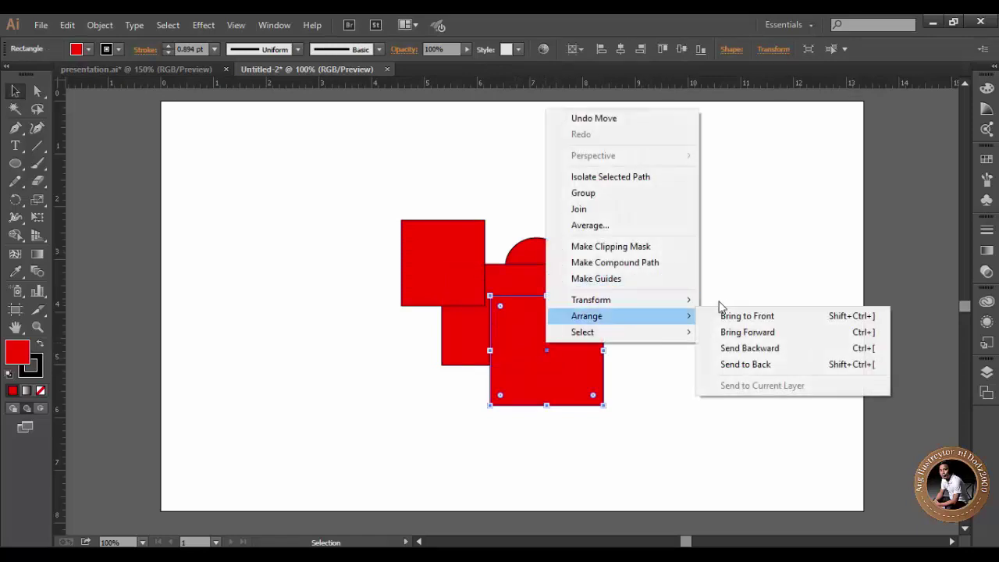
{"action": "mouse_move", "coordinate": [687, 321]}
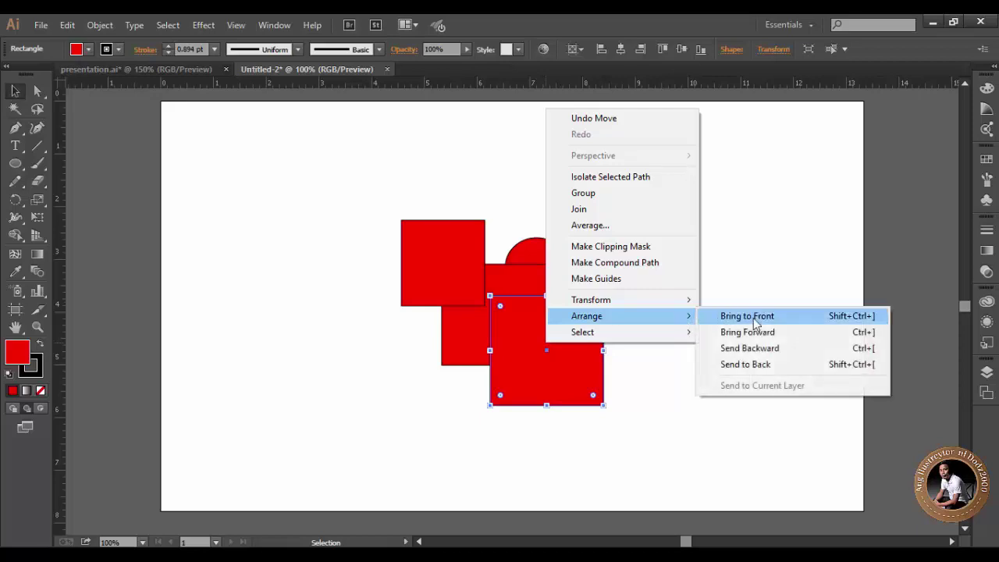
{"action": "left_click", "coordinate": [748, 364]}
{"action": "left_click", "coordinate": [706, 334]}
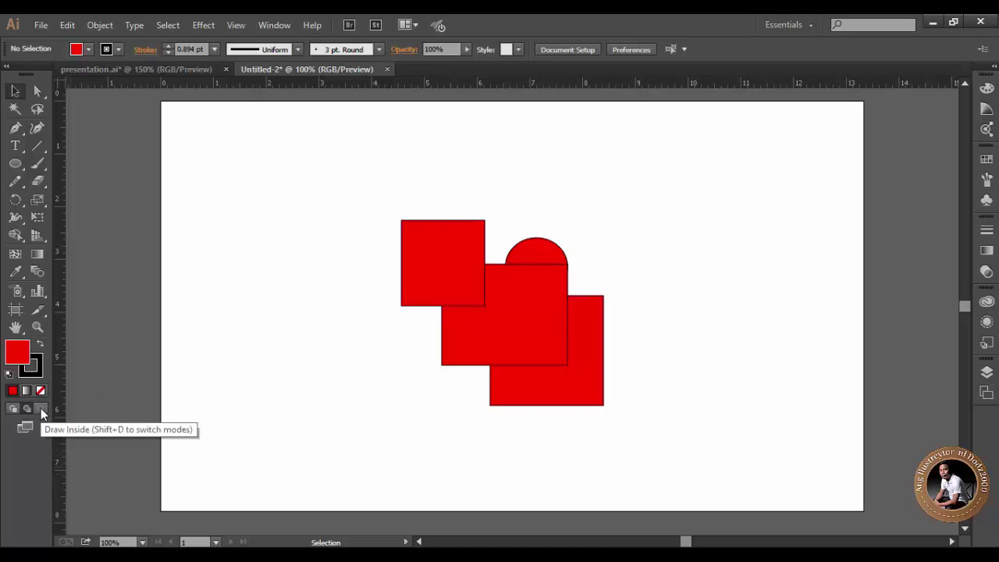
- Draw a larger red circle in the empty area left of the rectangles with the Ellipse tool and deselect it
{"action": "left_click", "coordinate": [15, 164]}
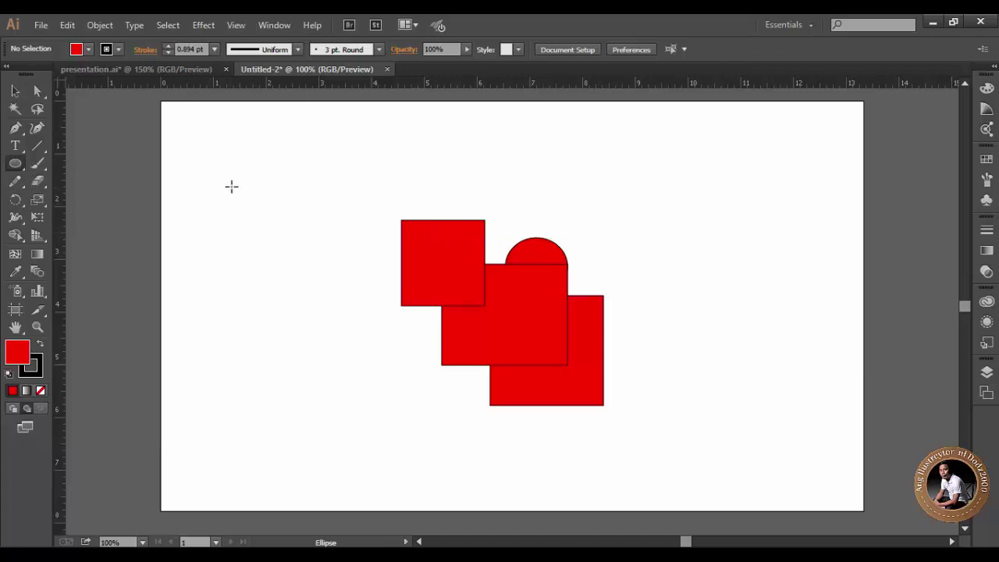
{"action": "left_click_drag", "start_coordinate": [232, 187], "coordinate": [339, 293]}
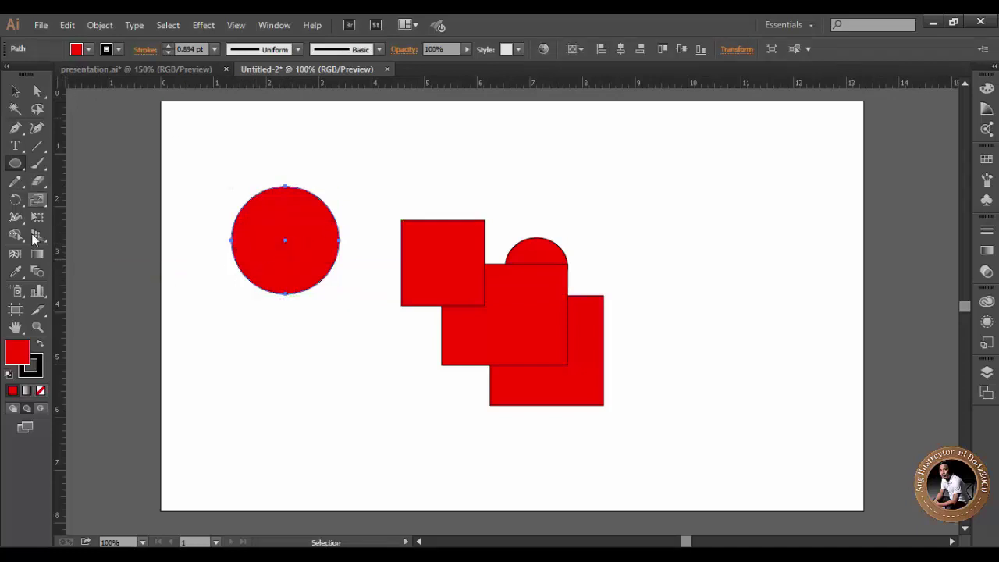
{"action": "left_click", "coordinate": [89, 50]}
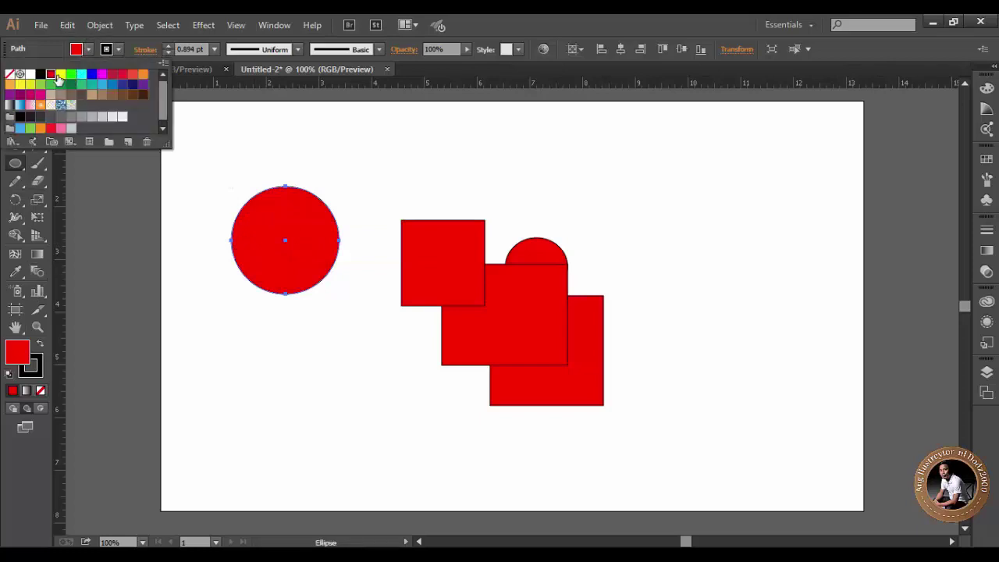
{"action": "left_click", "coordinate": [51, 47]}
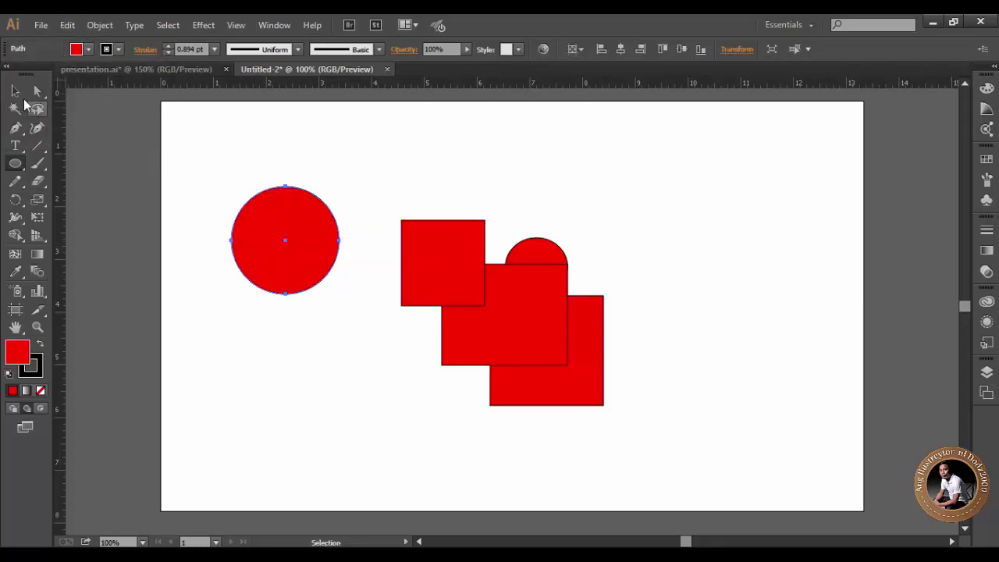
{"action": "key", "text": "v"}
{"action": "key", "text": "ctrl+shift+a"}
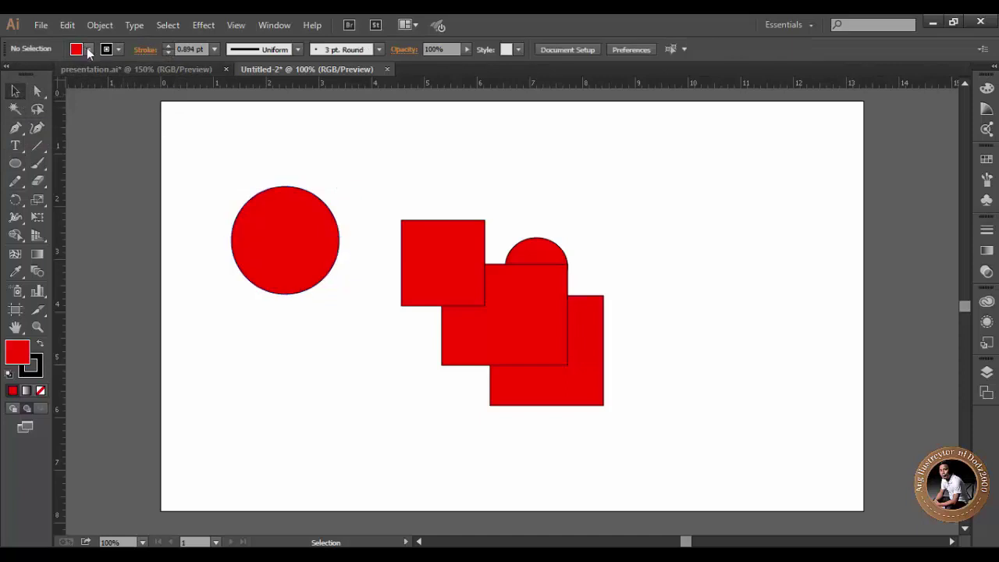
- With nothing selected, set the fill colour to yellow and make the Star tool the active shape tool
{"action": "left_click", "coordinate": [89, 49]}
{"action": "left_click", "coordinate": [61, 74]}
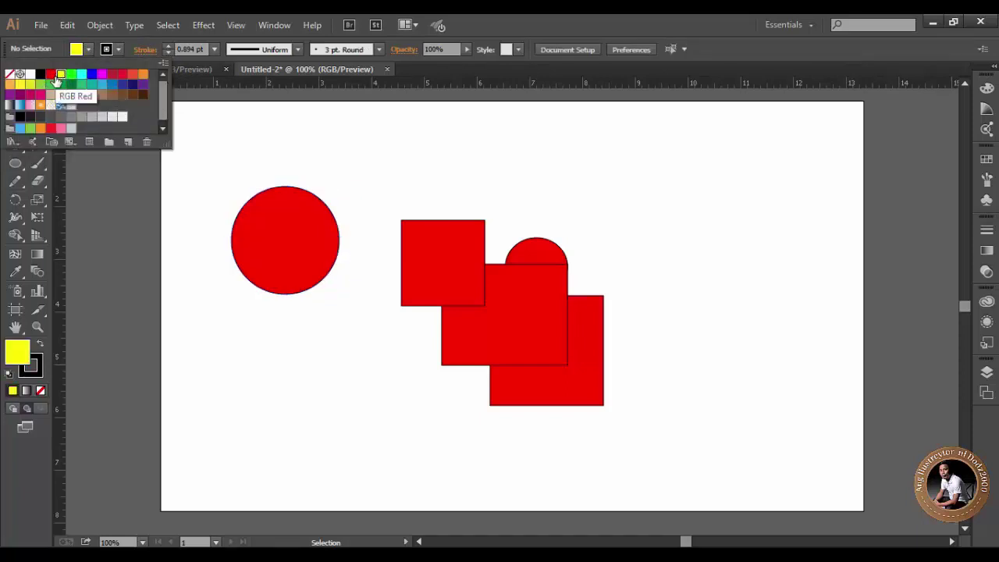
{"action": "left_click", "coordinate": [87, 249]}
{"action": "left_click", "coordinate": [14, 163]}
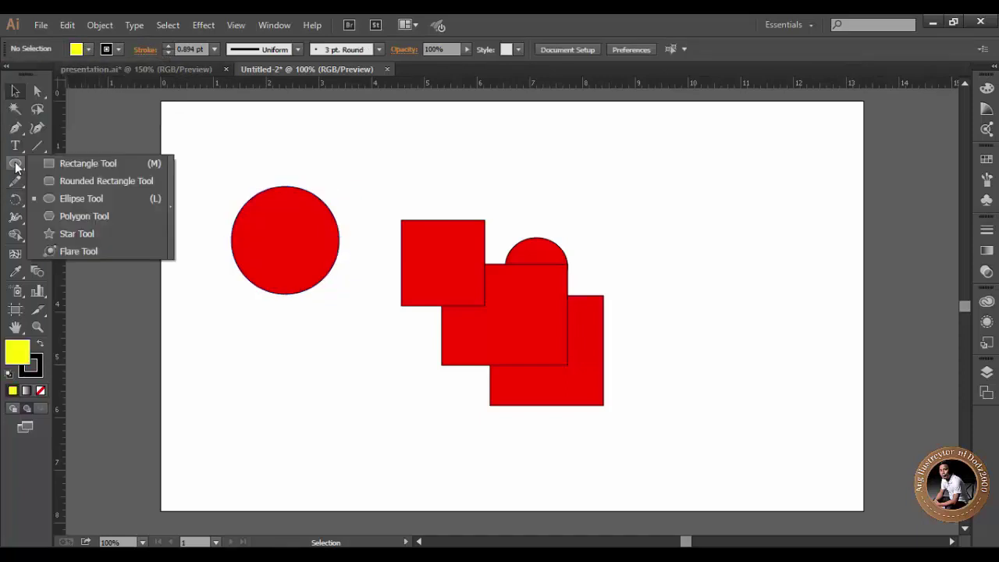
{"action": "left_click", "coordinate": [69, 234]}
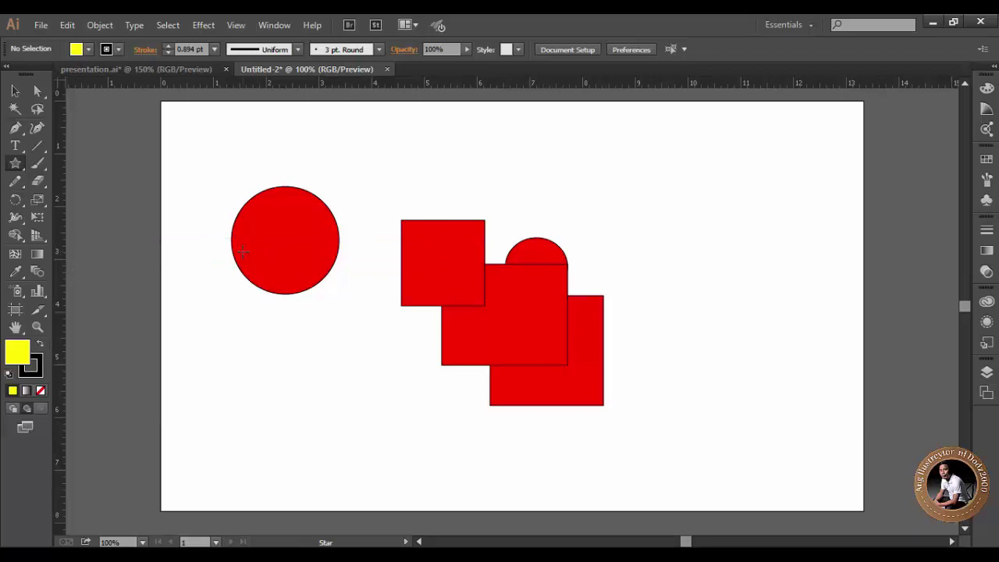
{"action": "left_click", "coordinate": [17, 92]}
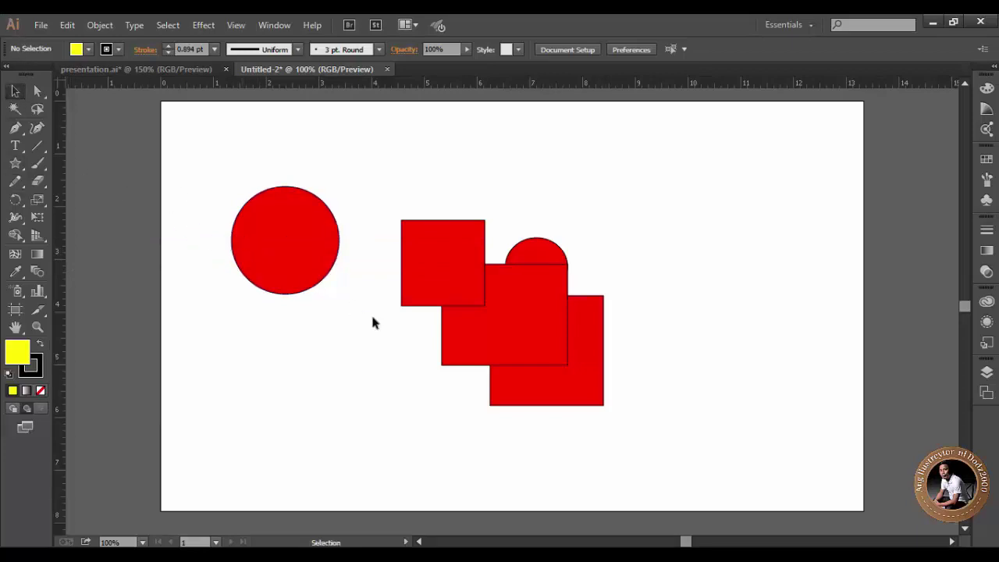
- Select the large circle and draw a five-pointed star behind it, from the circle's centre out to its edge
{"action": "left_click", "coordinate": [301, 263]}
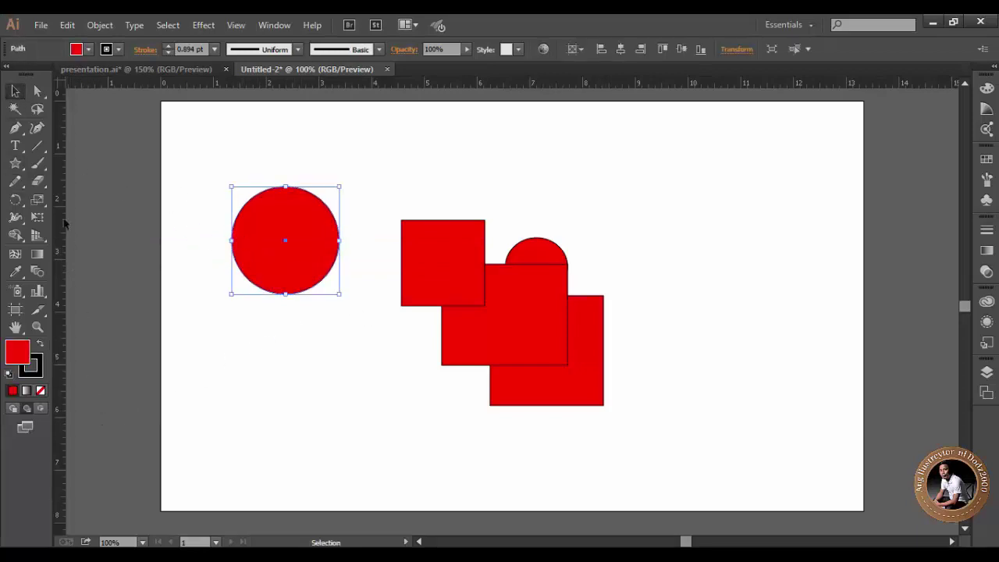
{"action": "left_click", "coordinate": [16, 163]}
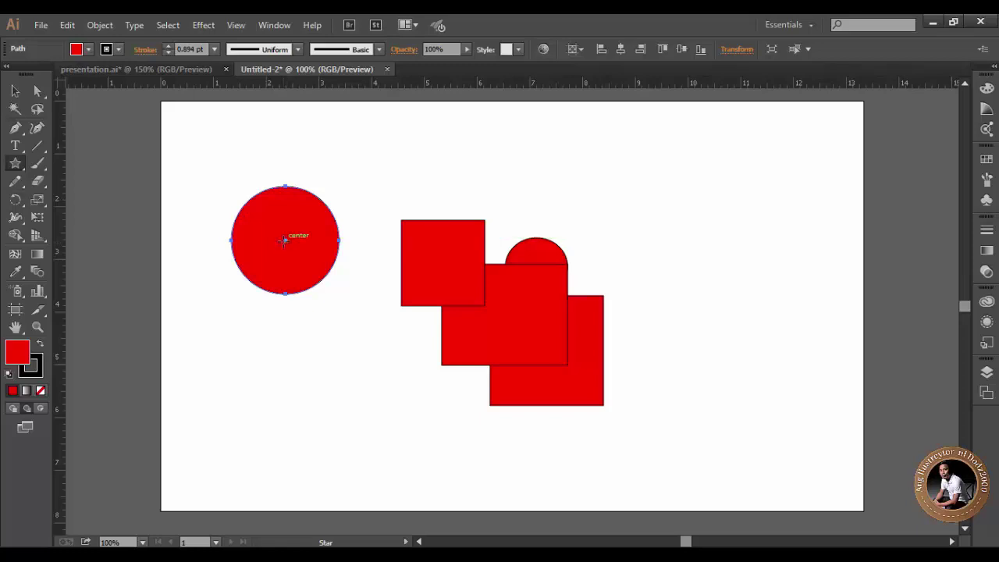
{"action": "left_click_drag", "start_coordinate": [286, 239], "coordinate": [321, 288]}
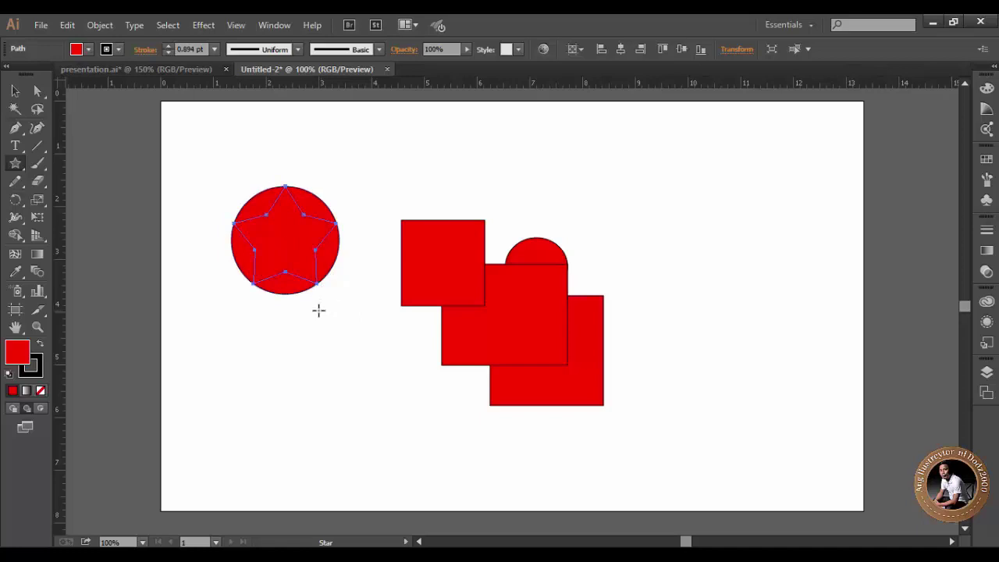
{"action": "key", "text": "v"}
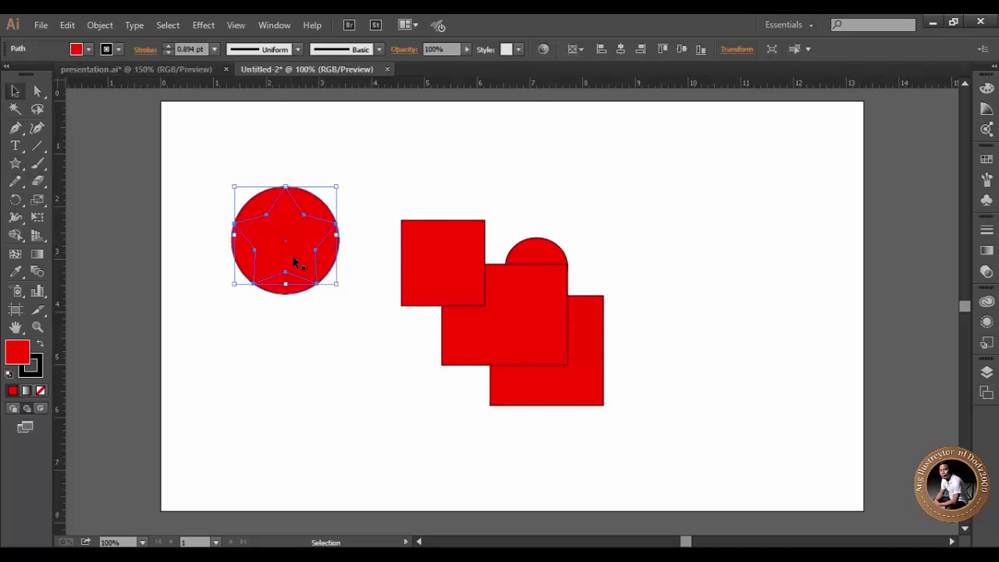
- Move the large circle up and to the right so that the star behind it is uncovered
{"action": "left_click", "coordinate": [371, 158]}
{"action": "left_click", "coordinate": [295, 248]}
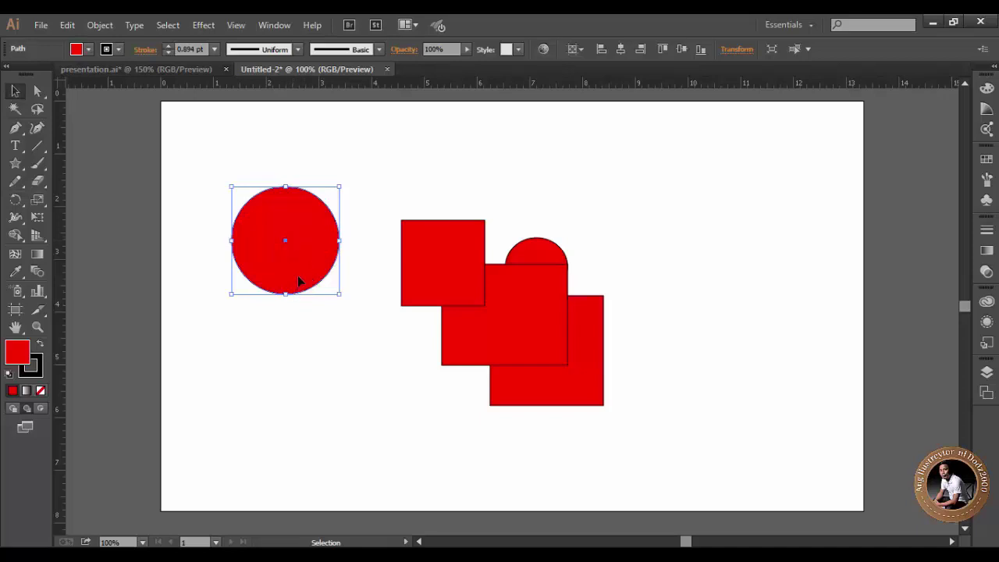
{"action": "left_click_drag", "start_coordinate": [314, 244], "coordinate": [373, 163]}
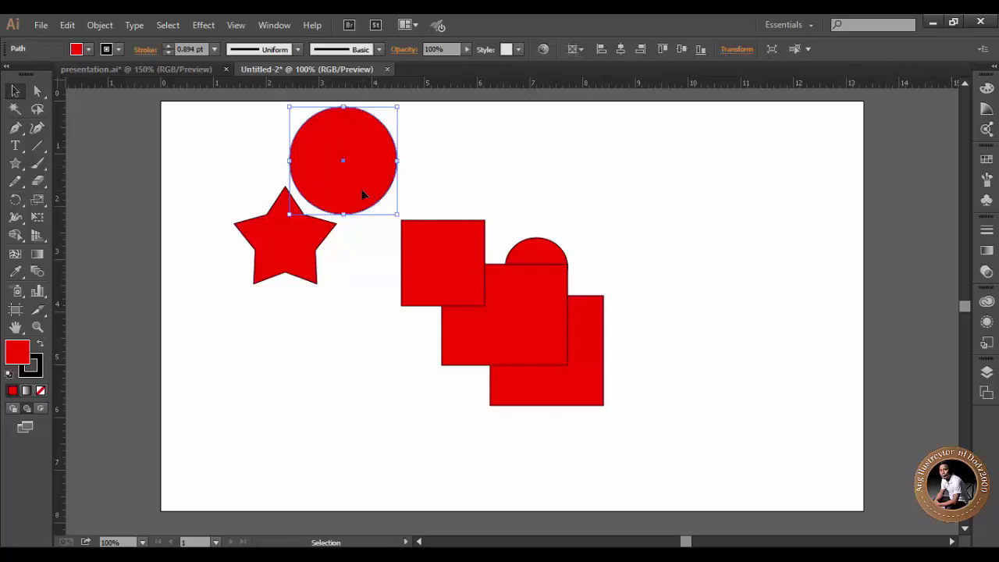
- Select the red five-pointed star below the large circle and fill it with yellow
{"action": "left_click", "coordinate": [316, 269]}
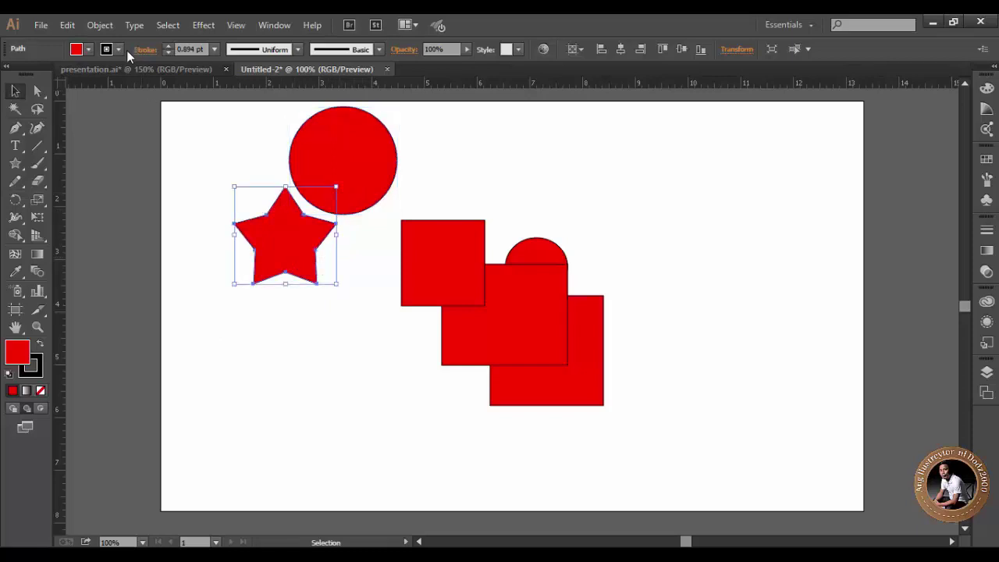
{"action": "left_click", "coordinate": [89, 49]}
{"action": "left_click", "coordinate": [60, 74]}
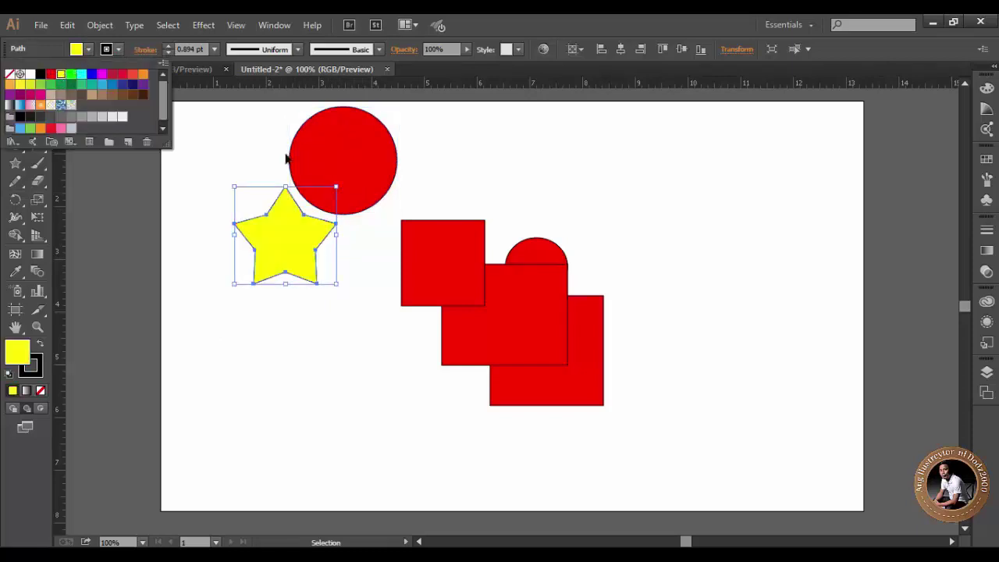
- Move the large red circle back over the yellow star and send the circle to the back of the stacking order
{"action": "left_click", "coordinate": [379, 149]}
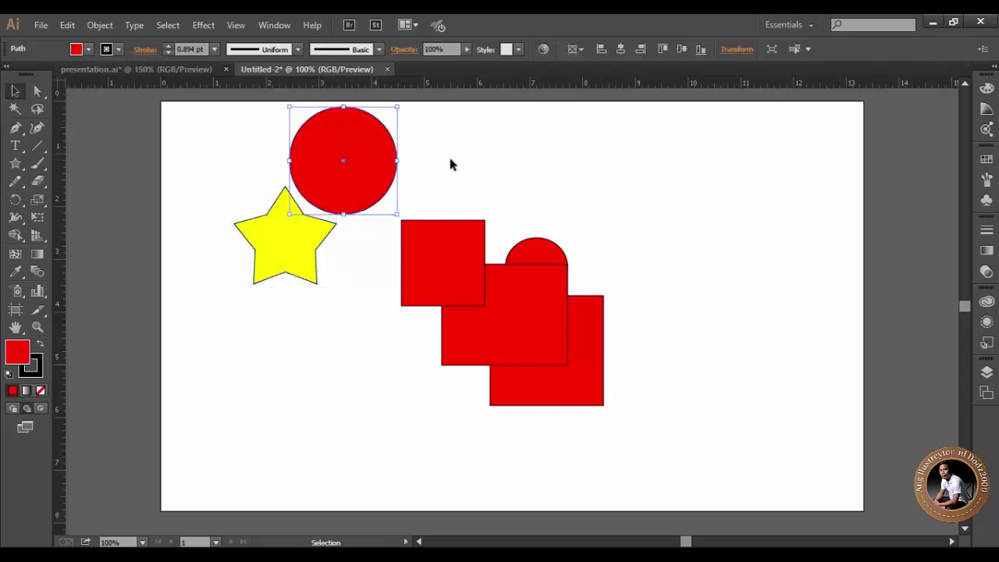
{"action": "left_click", "coordinate": [450, 163]}
{"action": "left_click_drag", "start_coordinate": [357, 168], "coordinate": [297, 249]}
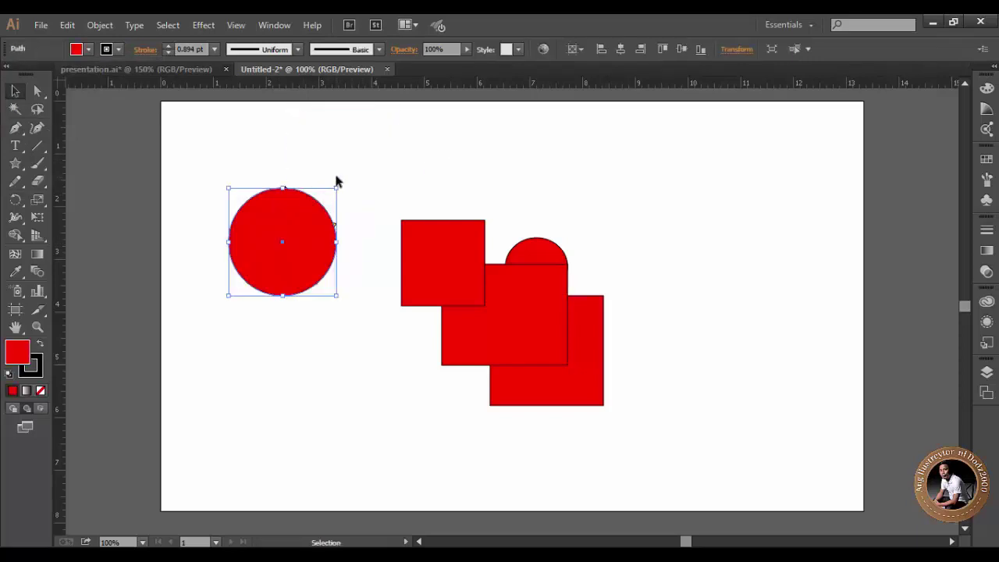
{"action": "right_click", "coordinate": [306, 228]}
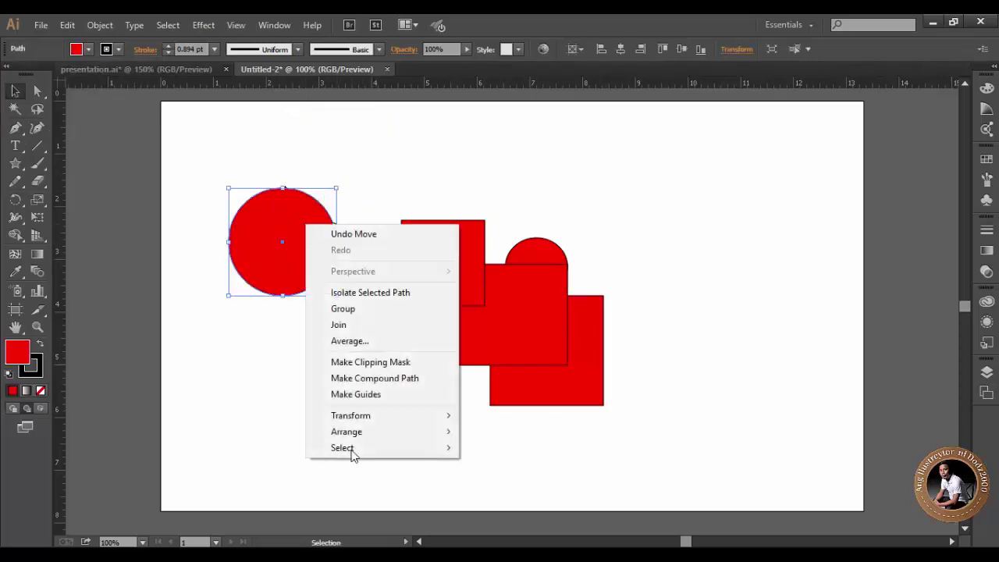
{"action": "mouse_move", "coordinate": [379, 433]}
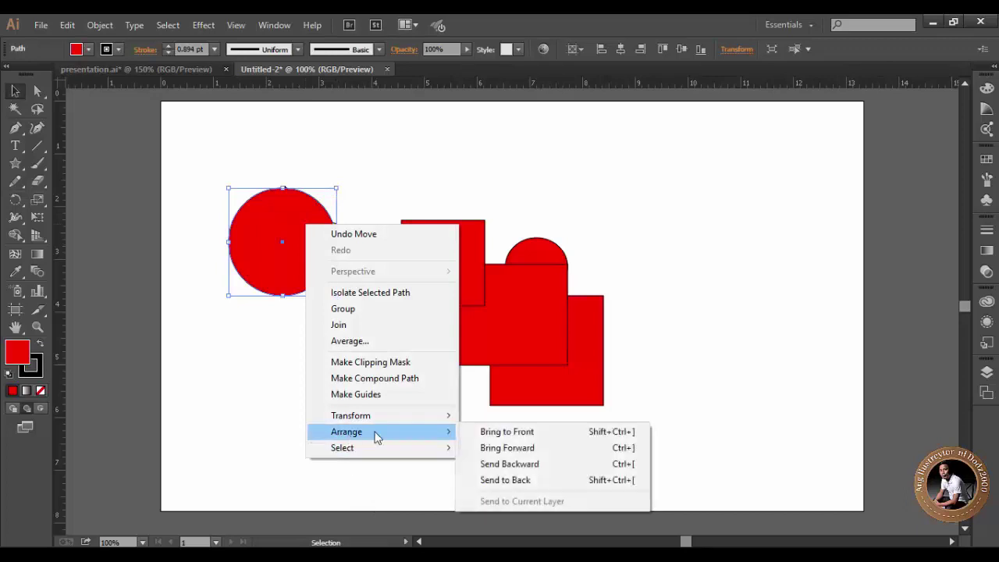
{"action": "left_click", "coordinate": [501, 481]}
{"action": "left_click", "coordinate": [368, 370]}
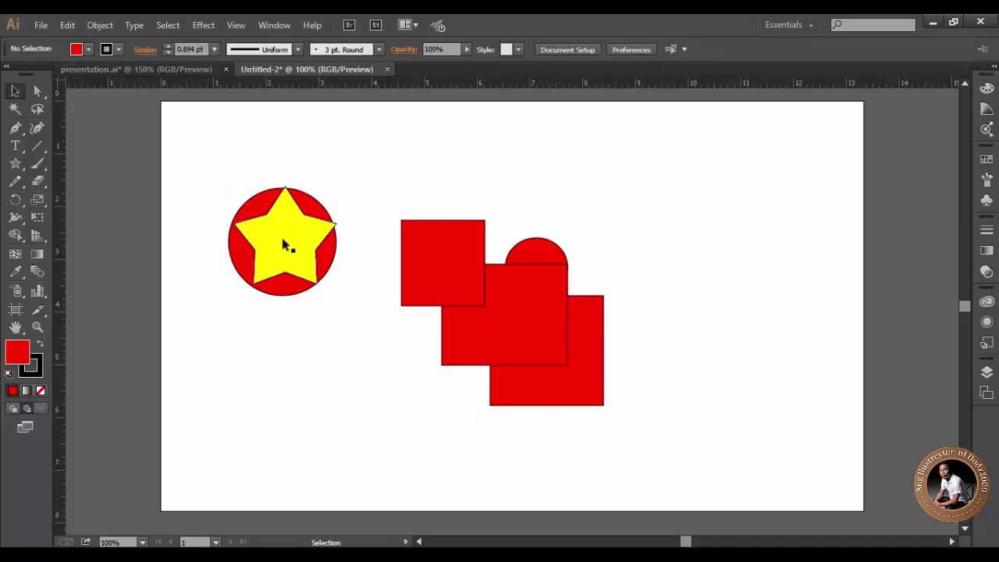
- Move the yellow star up and to the right off the circle and delete it
{"action": "left_click_drag", "start_coordinate": [281, 247], "coordinate": [363, 185]}
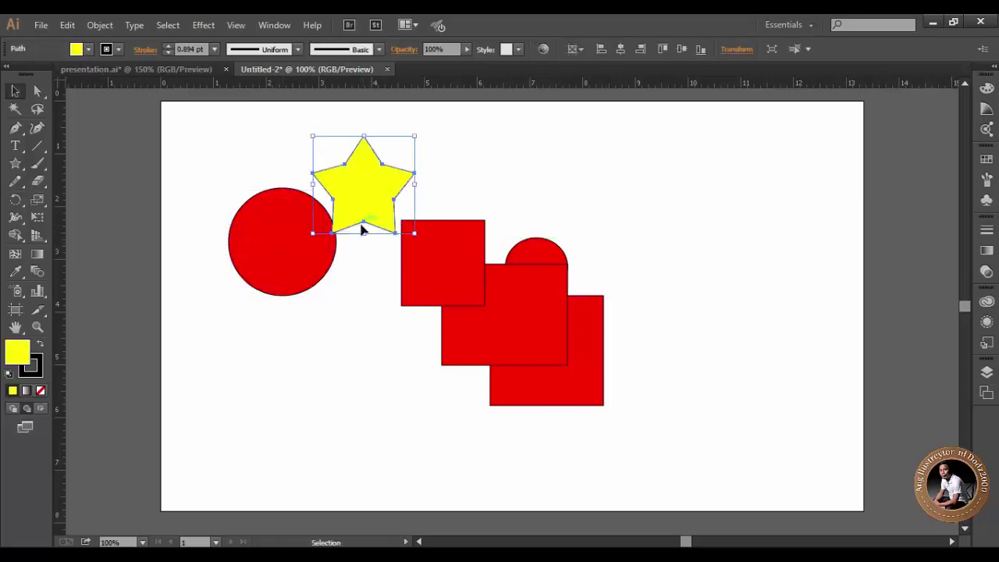
{"action": "key", "text": "Delete"}
- Select the large red circle and switch the drawing mode to Draw Inside
{"action": "left_click", "coordinate": [308, 260]}
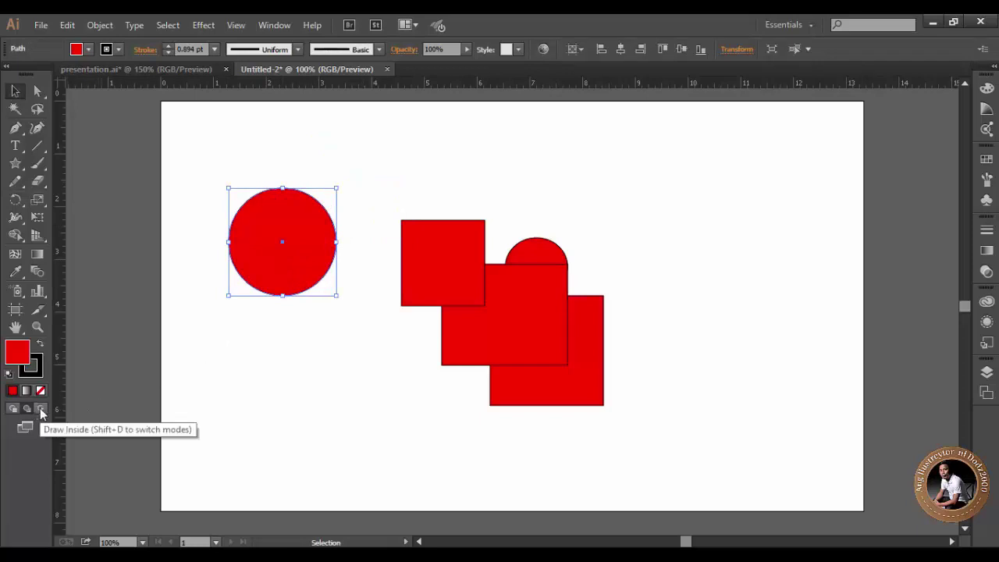
{"action": "left_click", "coordinate": [301, 388]}
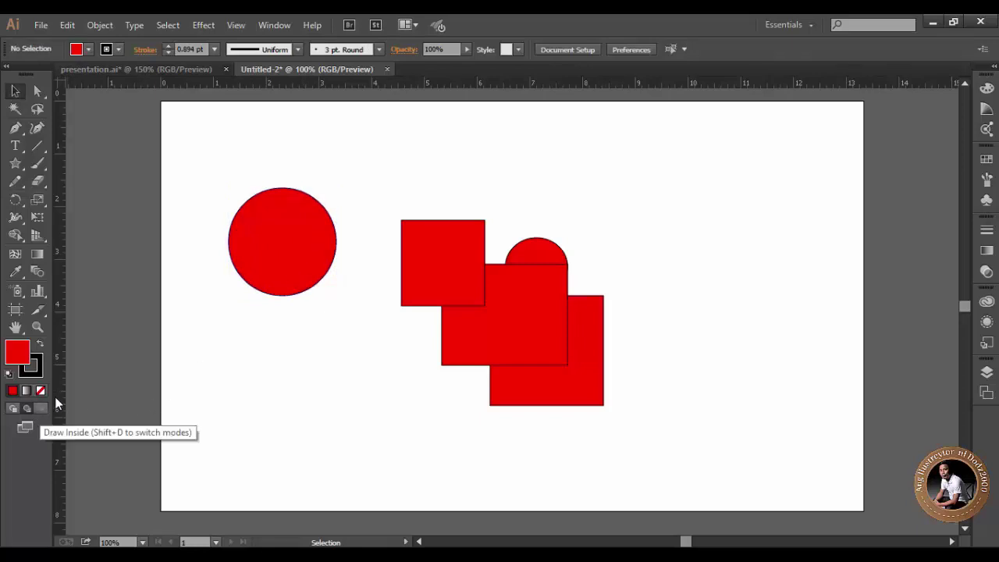
{"action": "left_click", "coordinate": [307, 264]}
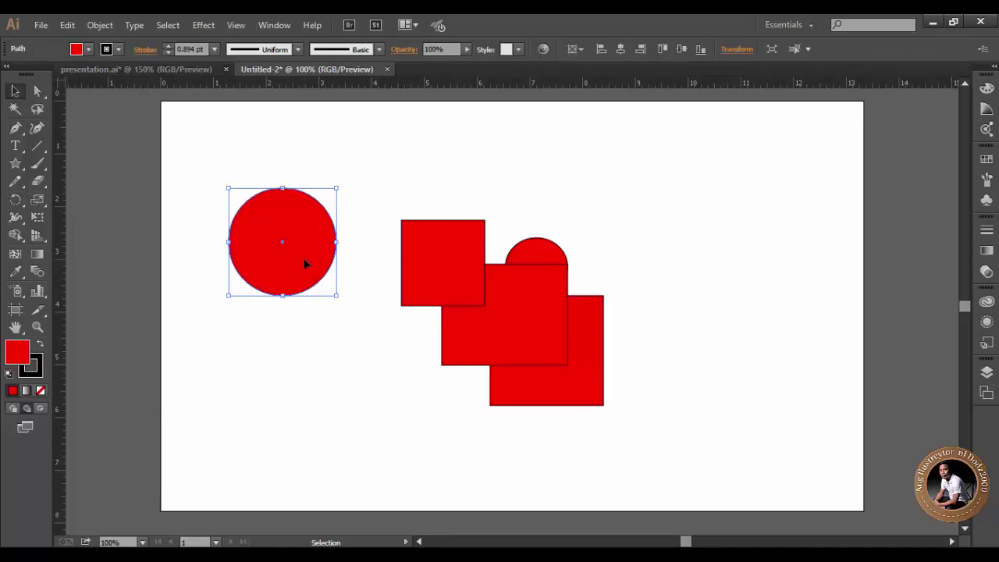
{"action": "left_click", "coordinate": [42, 407]}
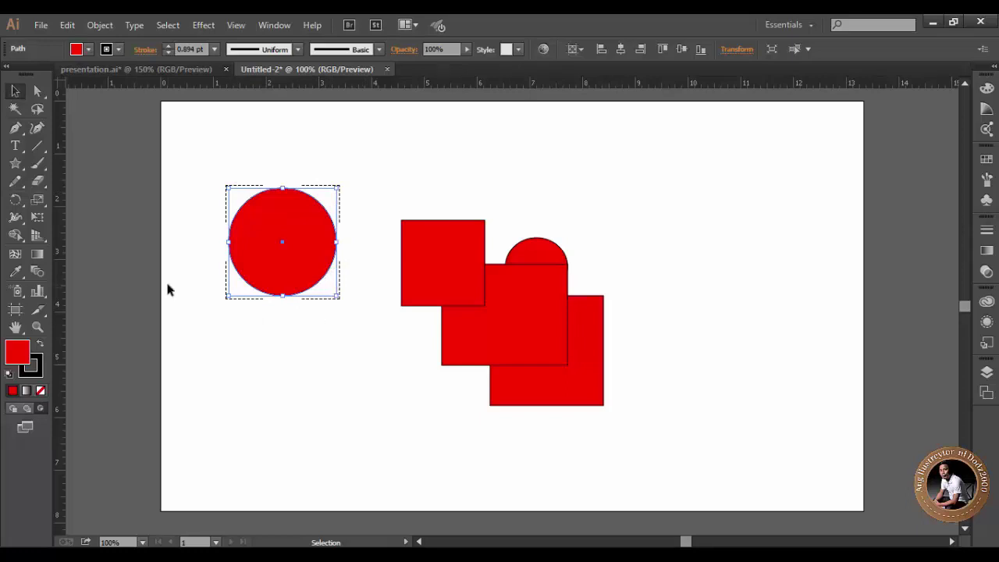
- Draw a five-pointed star inside the circle from its centre out to its edge and fill it with yellow
{"action": "left_click", "coordinate": [15, 163]}
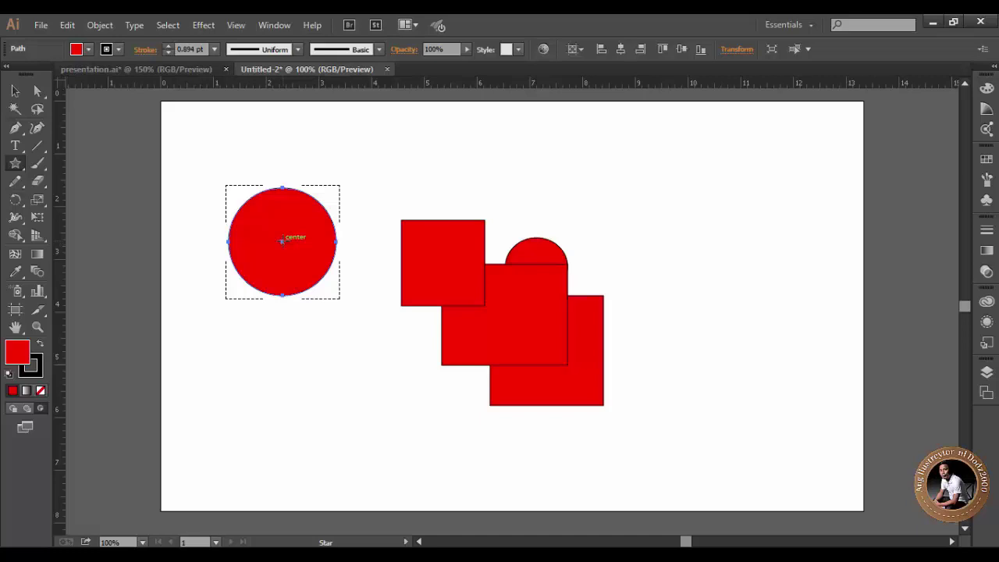
{"action": "left_click_drag", "start_coordinate": [282, 241], "coordinate": [313, 286]}
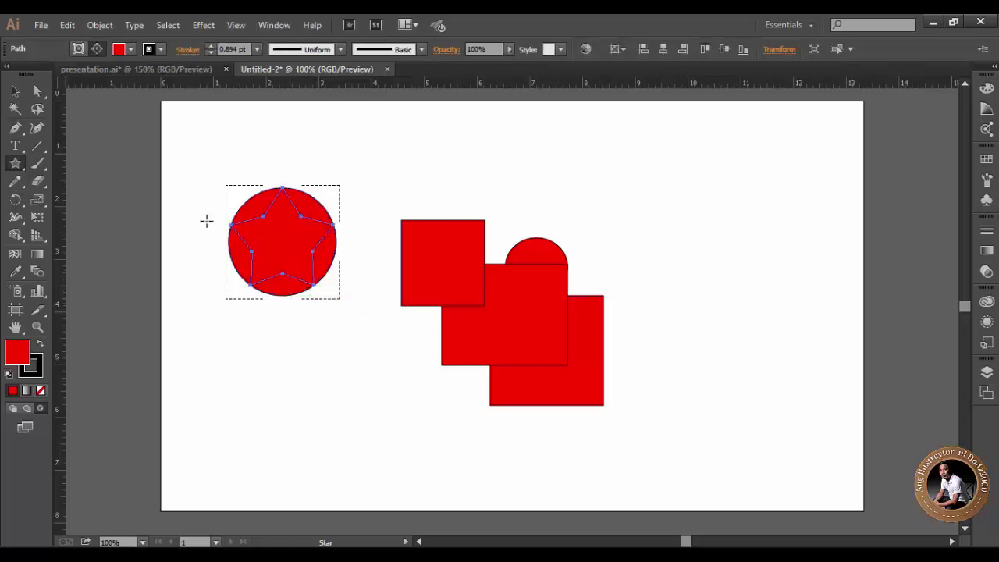
{"action": "left_click", "coordinate": [131, 49]}
{"action": "left_click", "coordinate": [60, 75]}
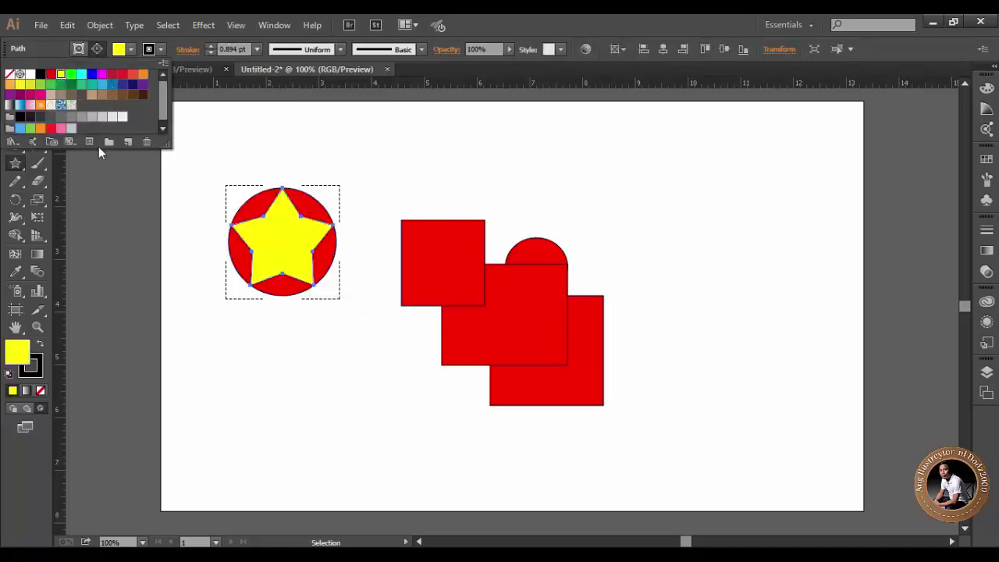
{"action": "left_click", "coordinate": [15, 91]}
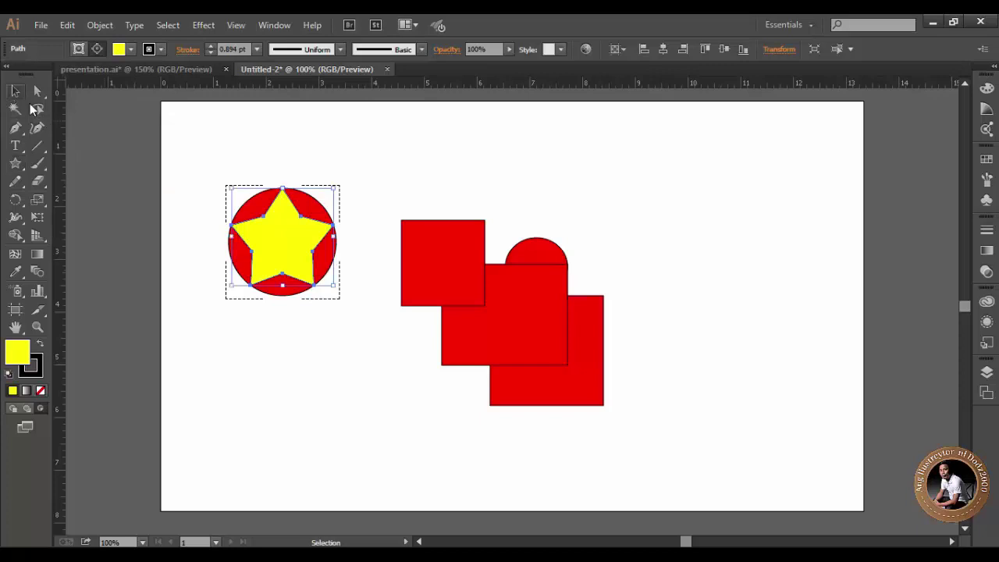
{"action": "left_click", "coordinate": [137, 158]}
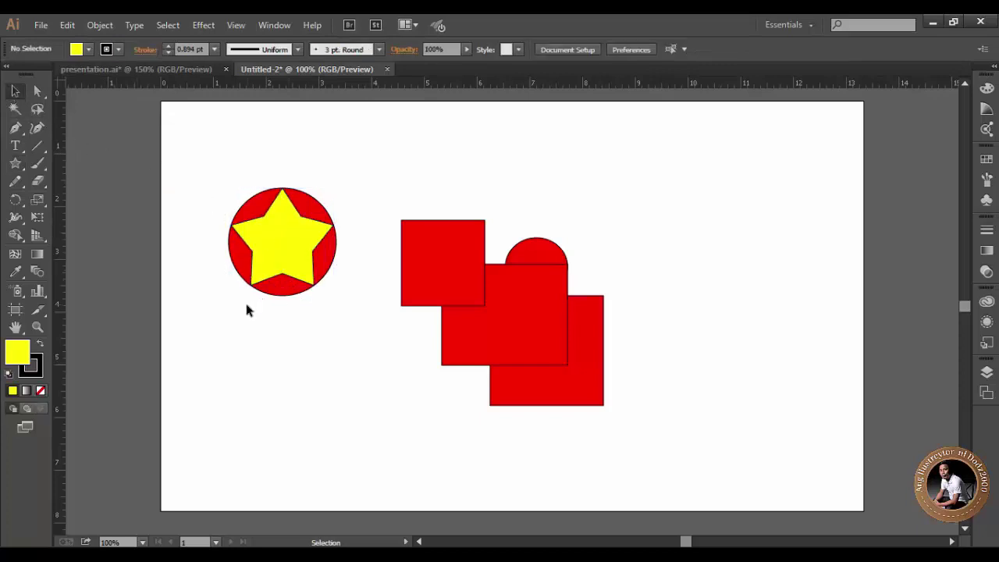
- Select the circle with its inner star as one object, move it up and slightly to the right, and deselect it
{"action": "left_click", "coordinate": [261, 252]}
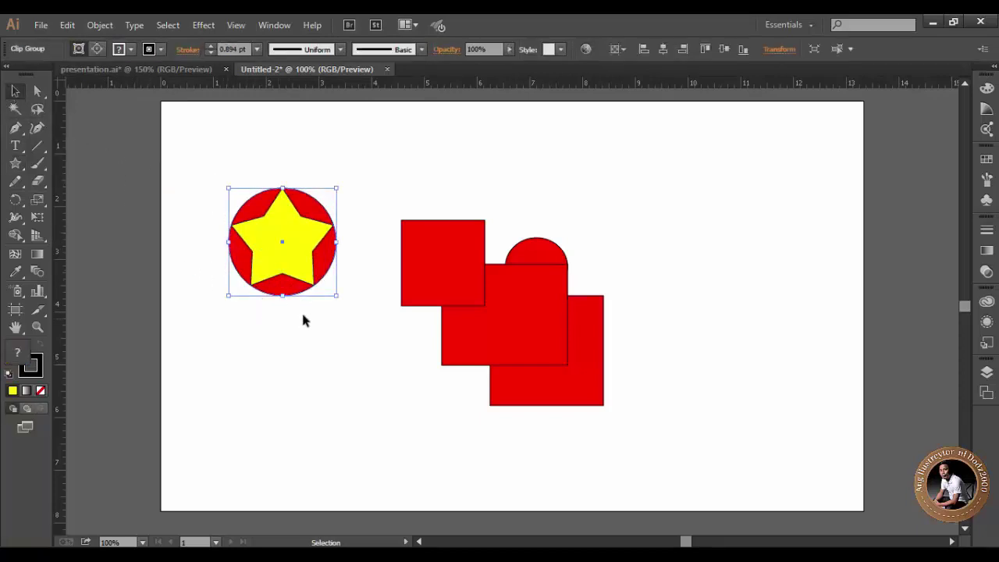
{"action": "left_click", "coordinate": [321, 297]}
{"action": "left_click", "coordinate": [306, 251]}
{"action": "left_click_drag", "start_coordinate": [286, 257], "coordinate": [305, 239]}
{"action": "left_click", "coordinate": [314, 282]}
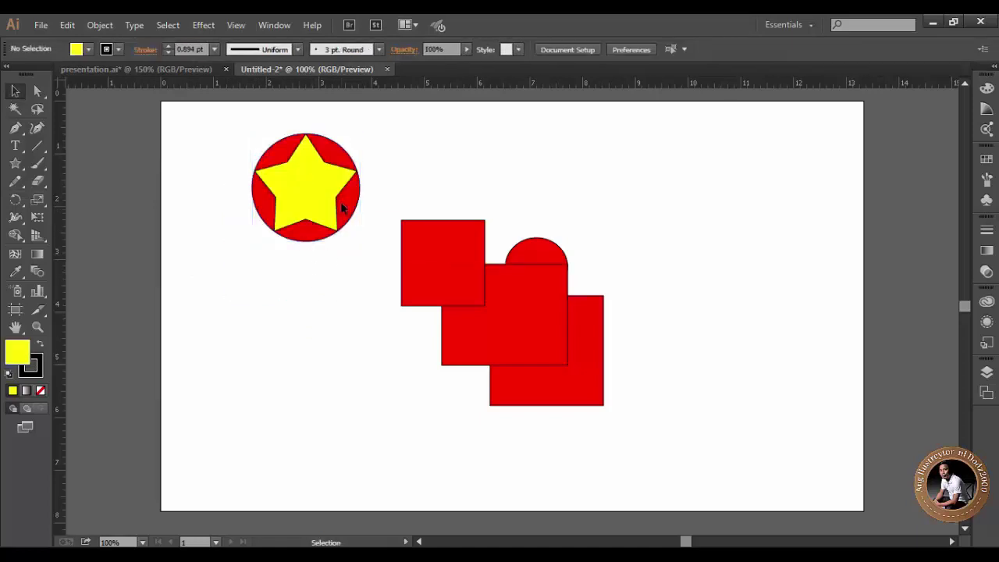
- Move the circle-and-star clip group down and to the left, and bring it back up near the artboard's upper-left area
{"action": "left_click", "coordinate": [339, 207]}
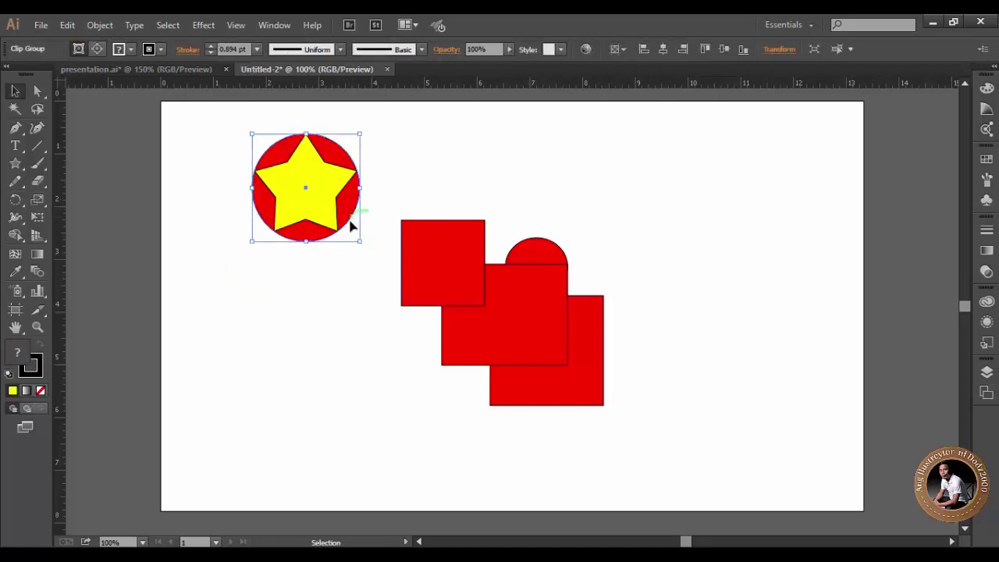
{"action": "left_click_drag", "start_coordinate": [352, 222], "coordinate": [314, 340]}
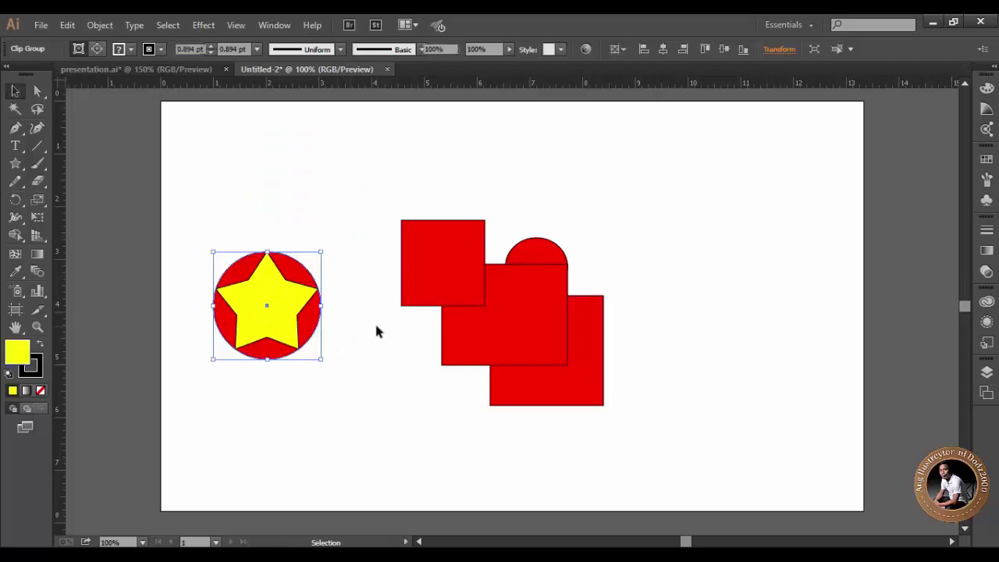
{"action": "left_click", "coordinate": [374, 331]}
{"action": "left_click", "coordinate": [296, 294]}
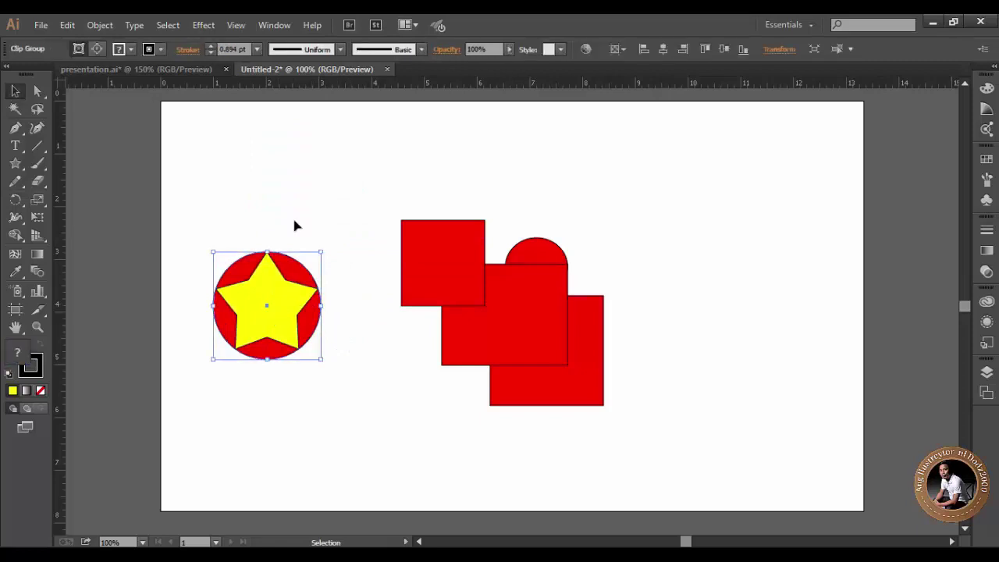
{"action": "key", "text": "ctrl+z"}
{"action": "left_click_drag", "start_coordinate": [292, 190], "coordinate": [274, 227]}
{"action": "left_click", "coordinate": [334, 266]}
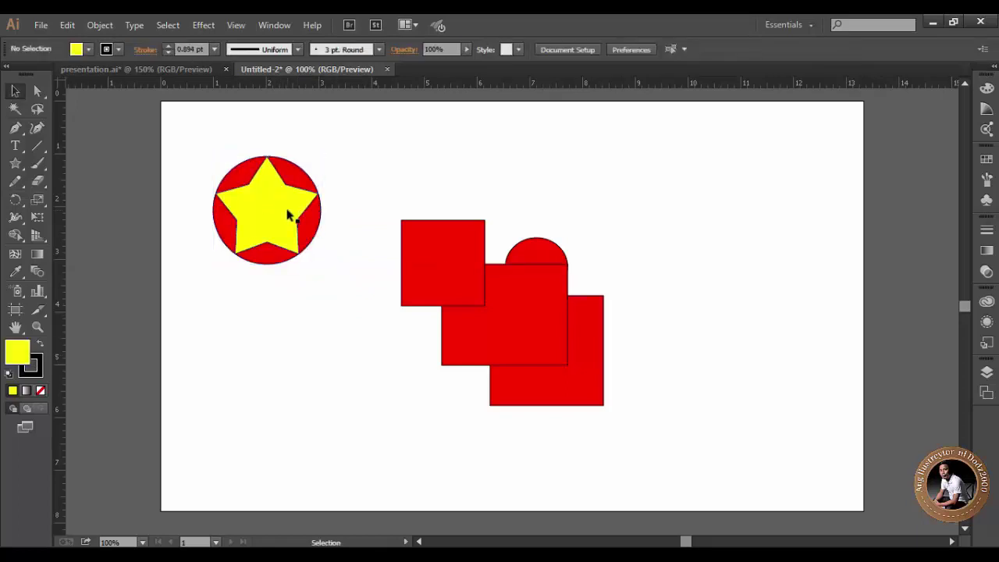
- Enter isolation mode on the circle-and-star clip group, fill its star with blue, and leave isolation mode
{"action": "left_click", "coordinate": [288, 215]}
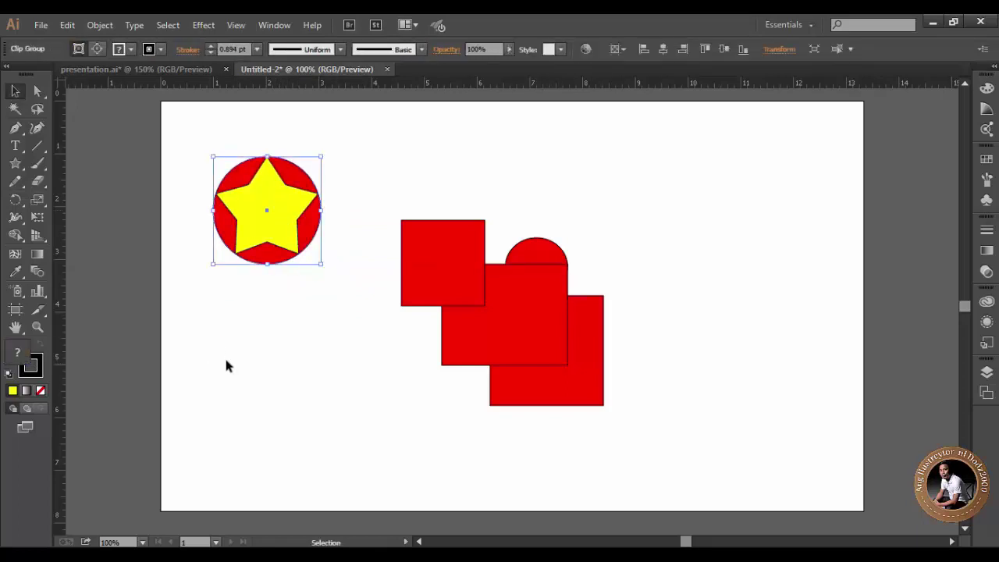
{"action": "left_click", "coordinate": [339, 212]}
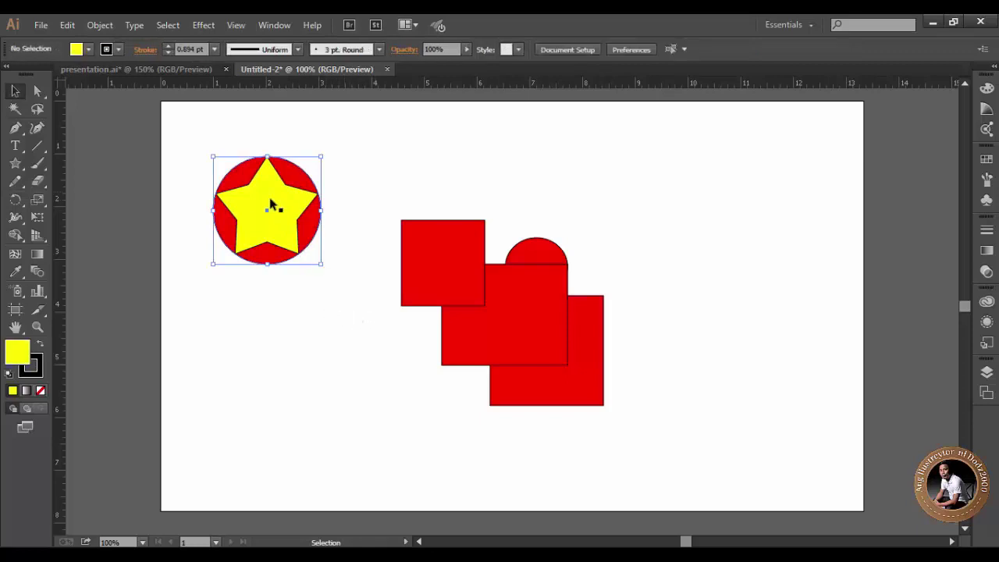
{"action": "left_click", "coordinate": [242, 193]}
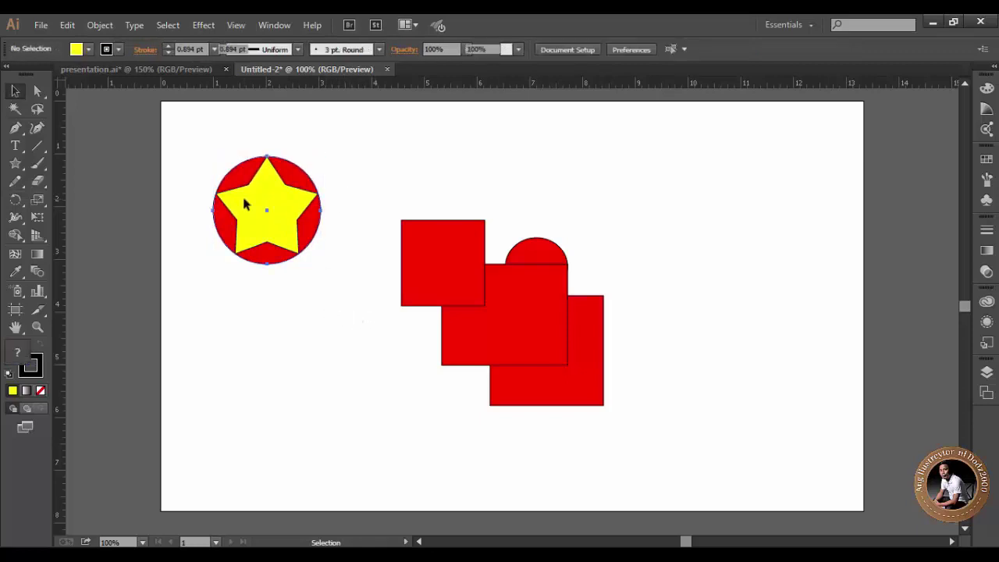
{"action": "double_click", "coordinate": [282, 213]}
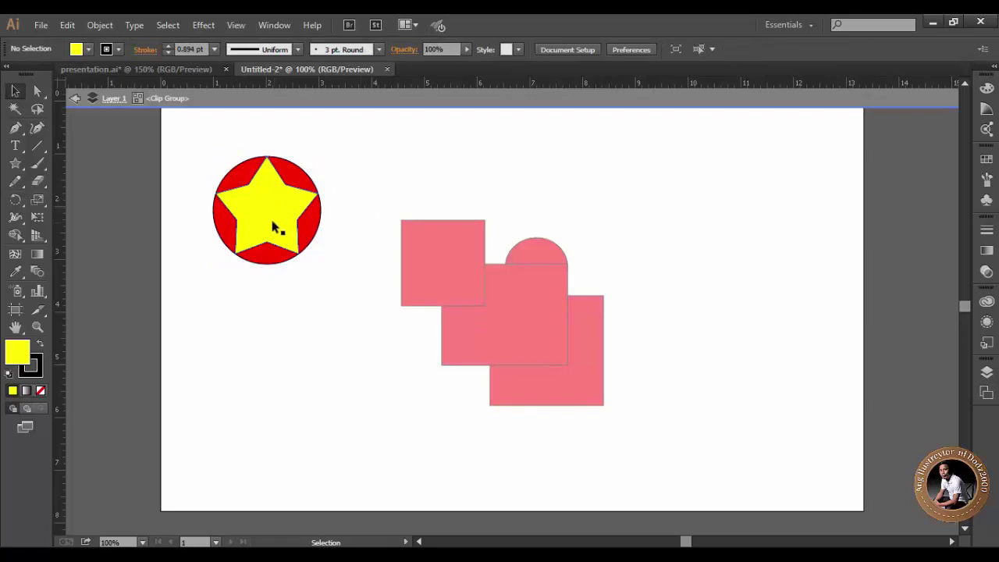
{"action": "left_click", "coordinate": [271, 226]}
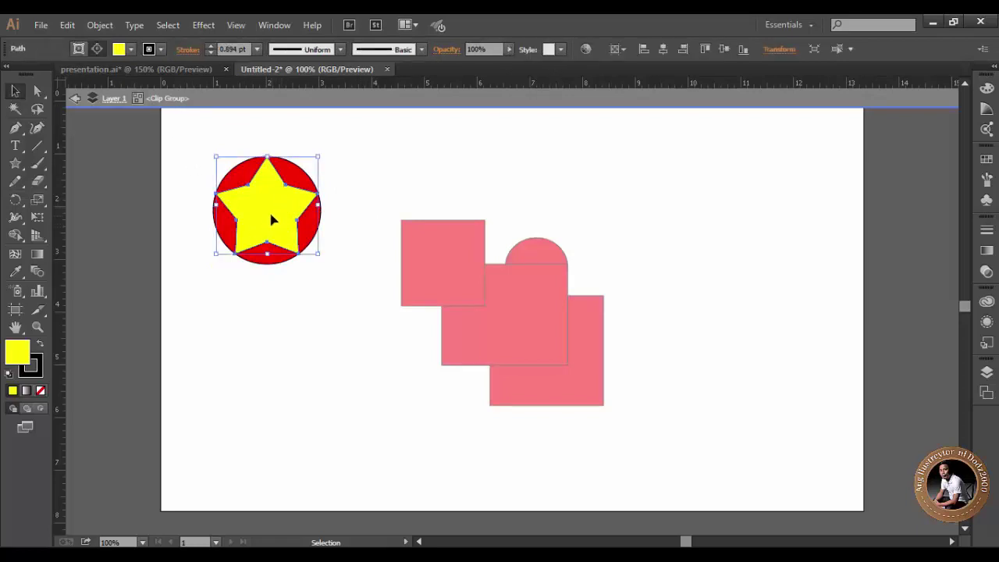
{"action": "left_click", "coordinate": [125, 51]}
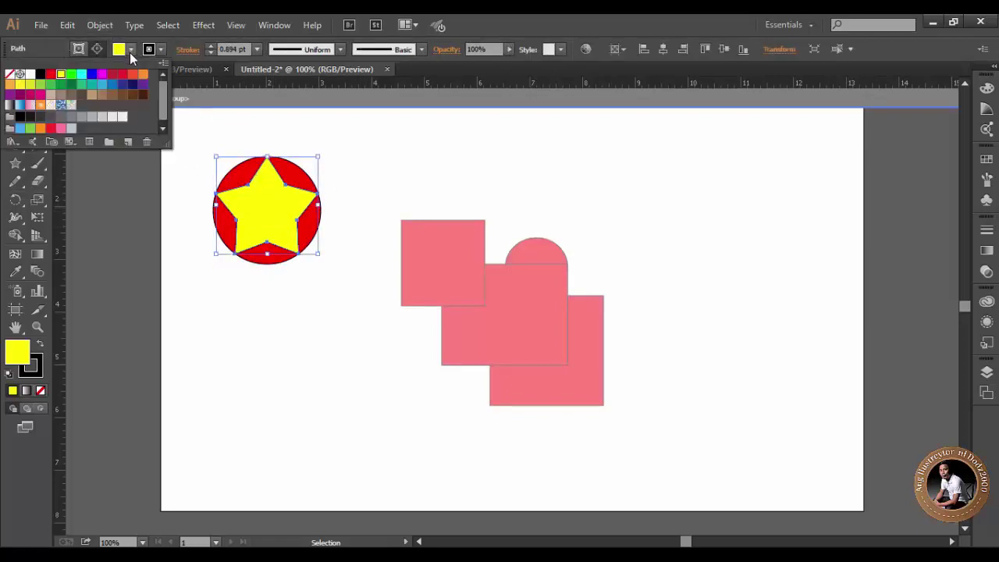
{"action": "left_click", "coordinate": [91, 75]}
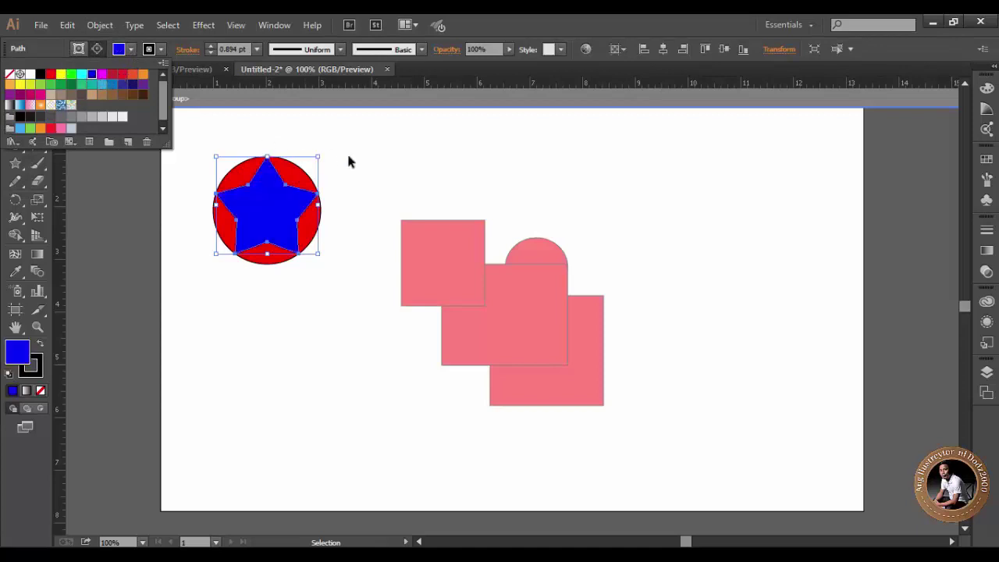
{"action": "key", "text": "Escape"}
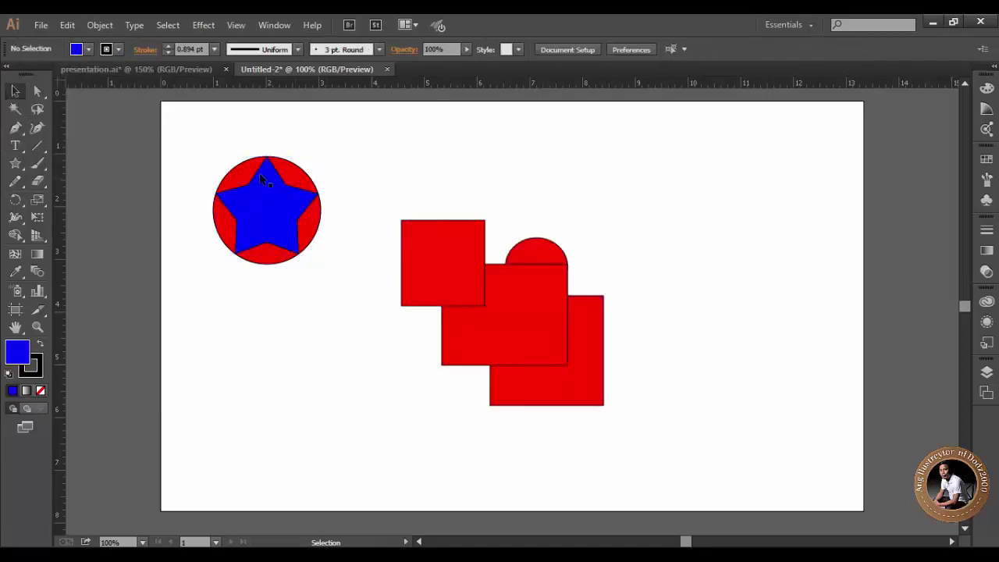
- Isolate the clip group again, fill its circle with dark brown, and return to the normal artboard view
{"action": "double_click", "coordinate": [303, 196]}
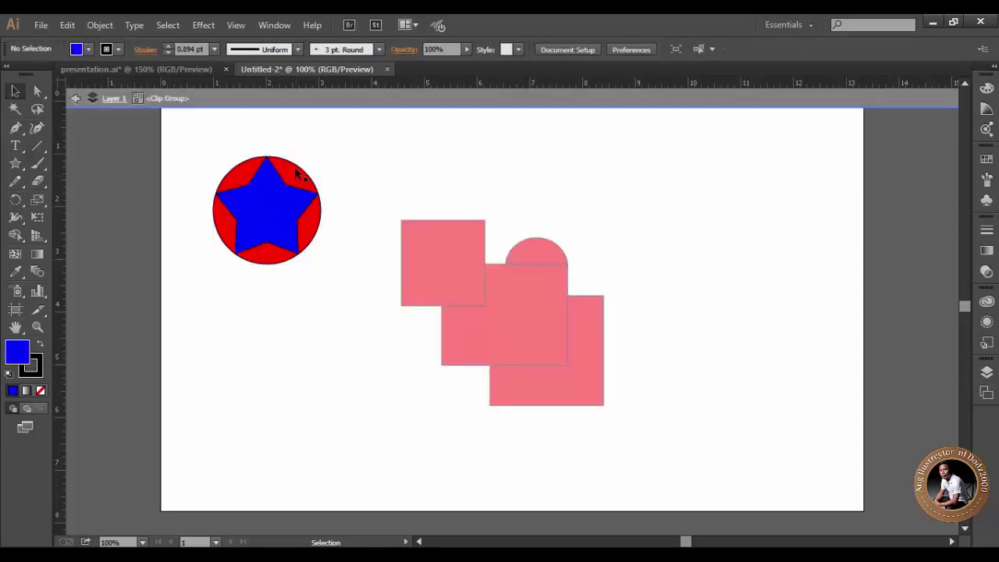
{"action": "left_click", "coordinate": [294, 165]}
{"action": "left_click", "coordinate": [131, 49]}
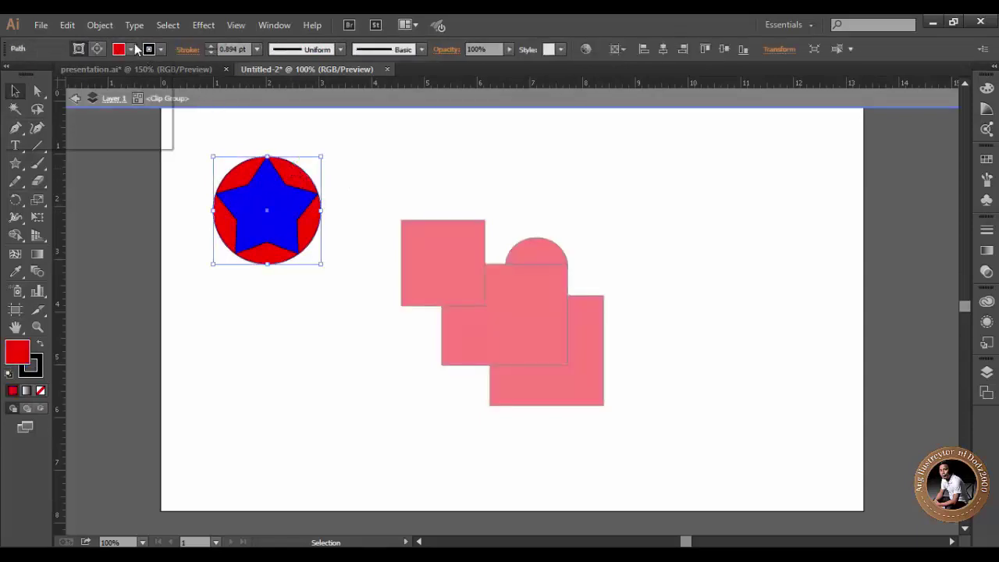
{"action": "left_click", "coordinate": [141, 102]}
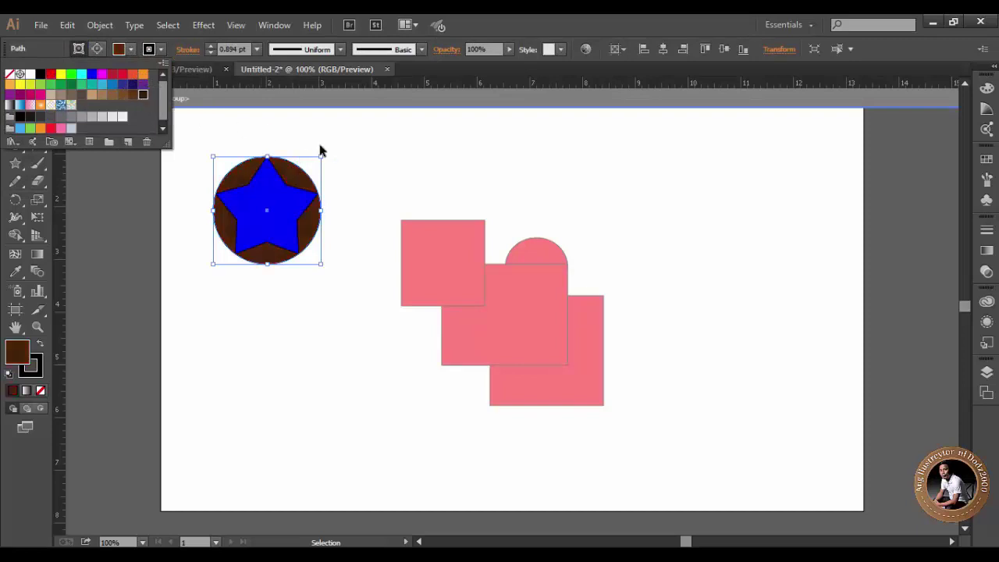
{"action": "double_click", "coordinate": [406, 174]}
{"action": "left_click", "coordinate": [406, 174]}
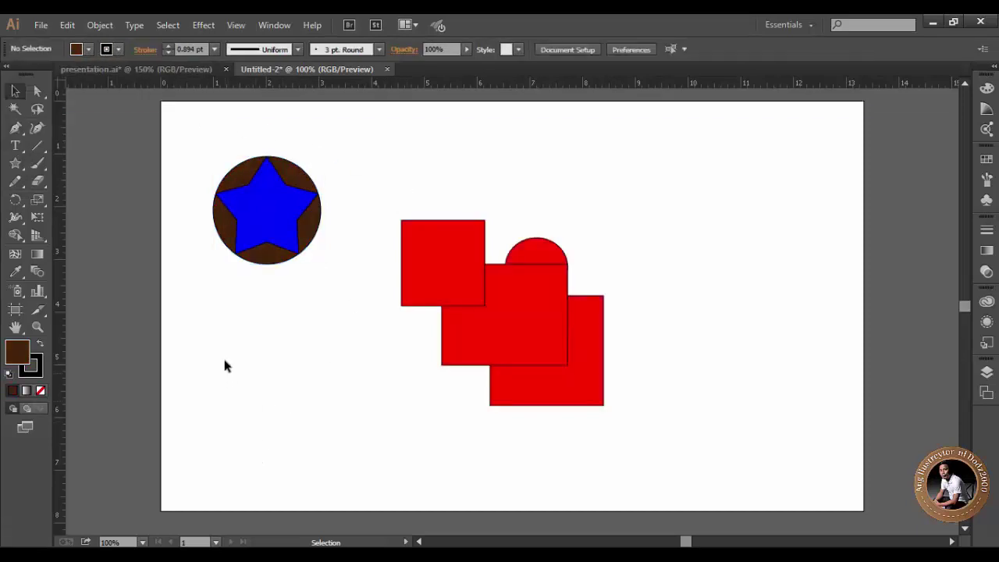
- Move the circle-and-star clip group down and slightly right, and move the topmost red square to the artboard's upper-right area
{"action": "left_click_drag", "start_coordinate": [248, 195], "coordinate": [275, 267]}
{"action": "left_click", "coordinate": [281, 402]}
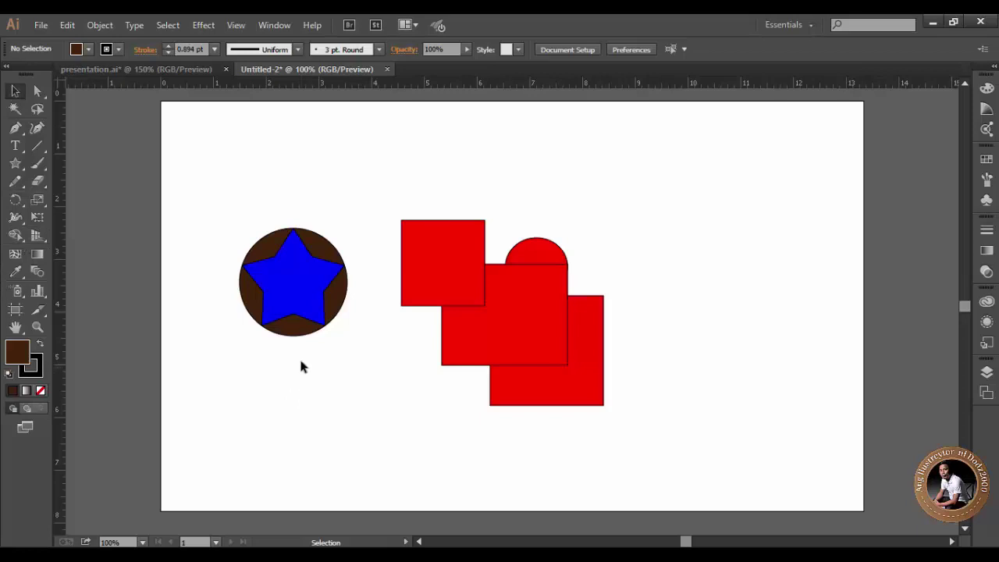
{"action": "left_click_drag", "start_coordinate": [439, 258], "coordinate": [703, 198]}
{"action": "left_click", "coordinate": [692, 310]}
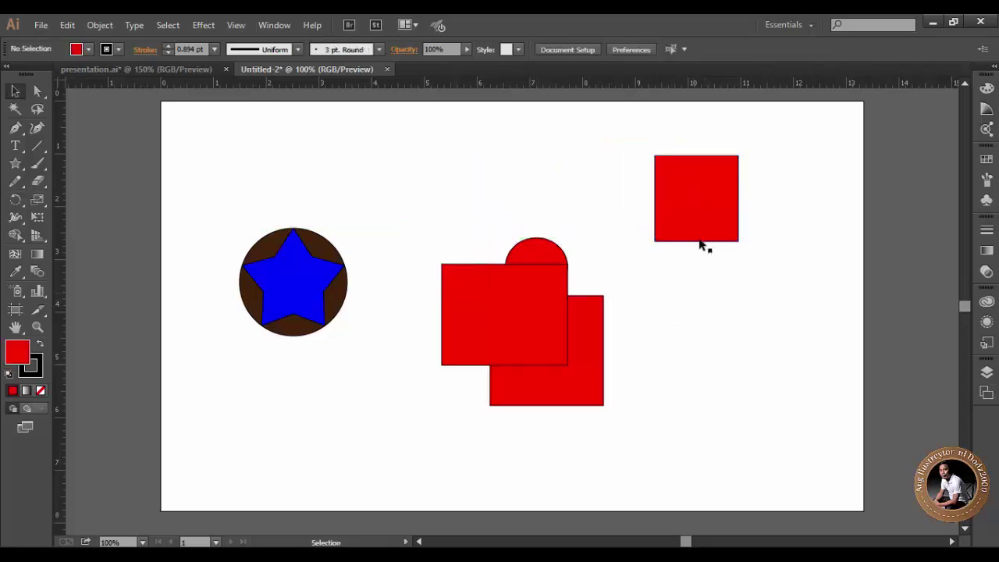
- Select the upper-right red square, compare how it displays under the Selection and Direct Selection tools, and deselect it
{"action": "left_click", "coordinate": [705, 220]}
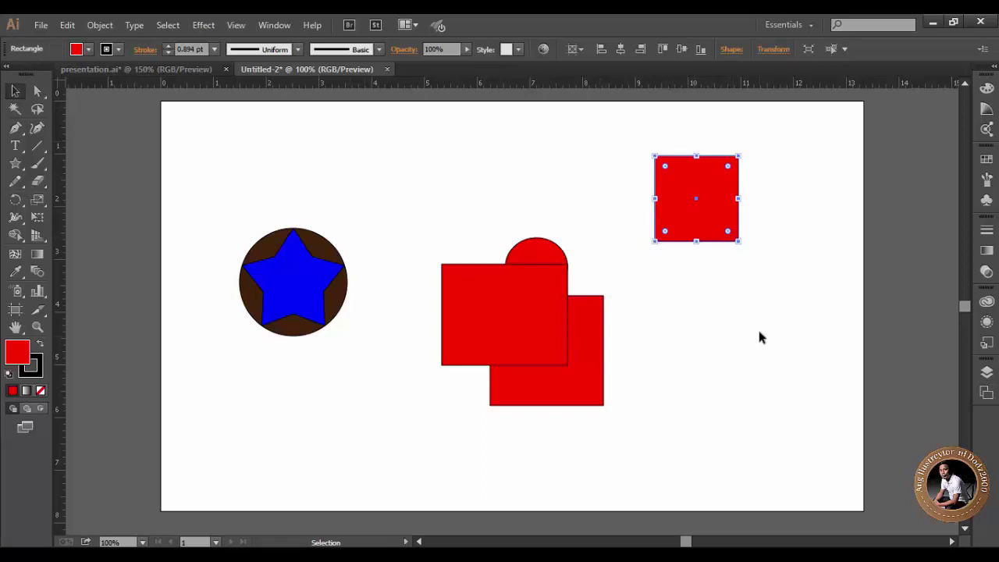
{"action": "left_click", "coordinate": [15, 92]}
{"action": "key", "text": "a"}
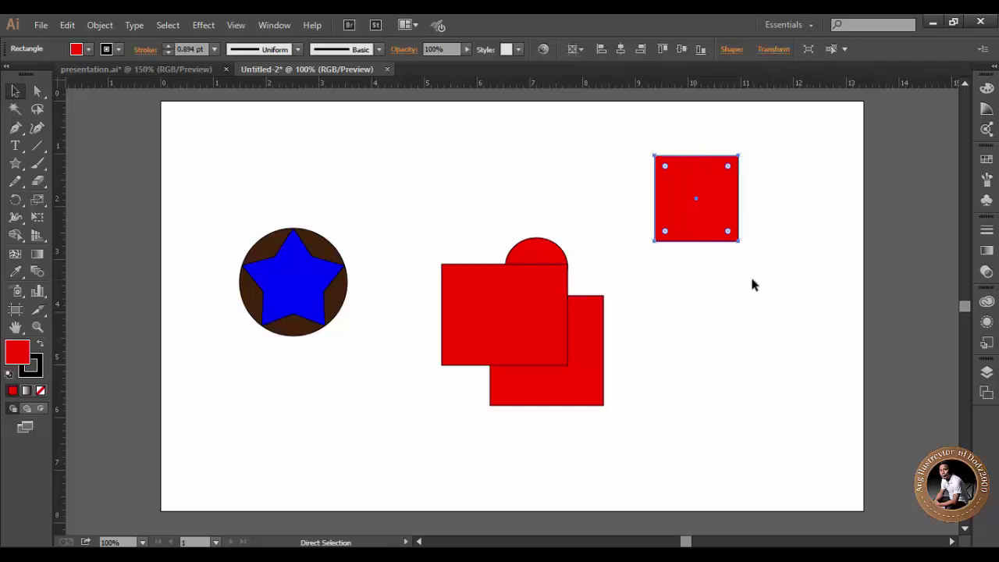
{"action": "key", "text": "v"}
{"action": "left_click", "coordinate": [746, 291]}
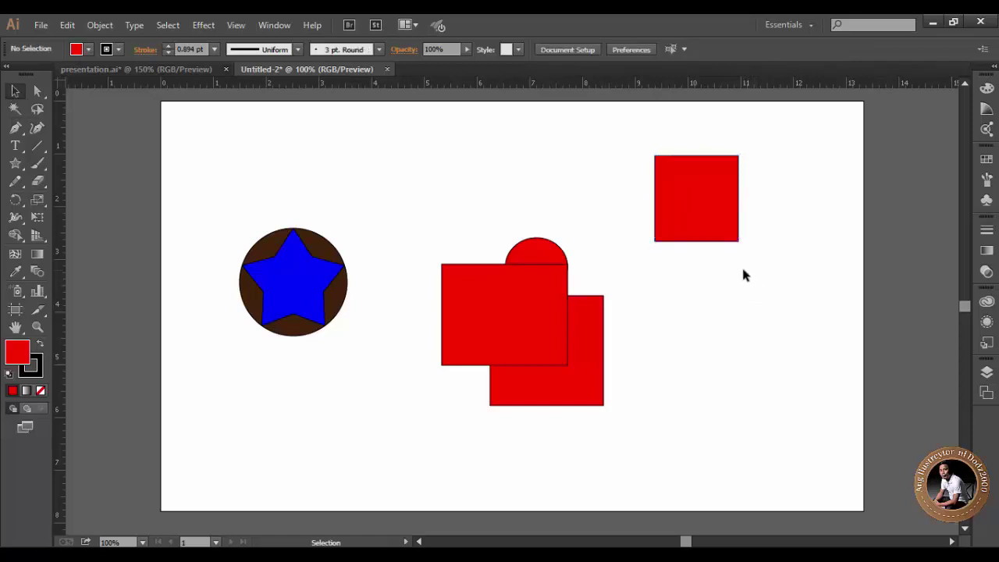
- Alternate several times between the Direct Selection and Selection tools, and activate the Pen tool
{"action": "key", "text": "a"}
{"action": "key", "text": "v"}
{"action": "key", "text": "a"}
{"action": "key", "text": "v"}
{"action": "key", "text": "a"}
{"action": "key", "text": "v"}
{"action": "key", "text": "a"}
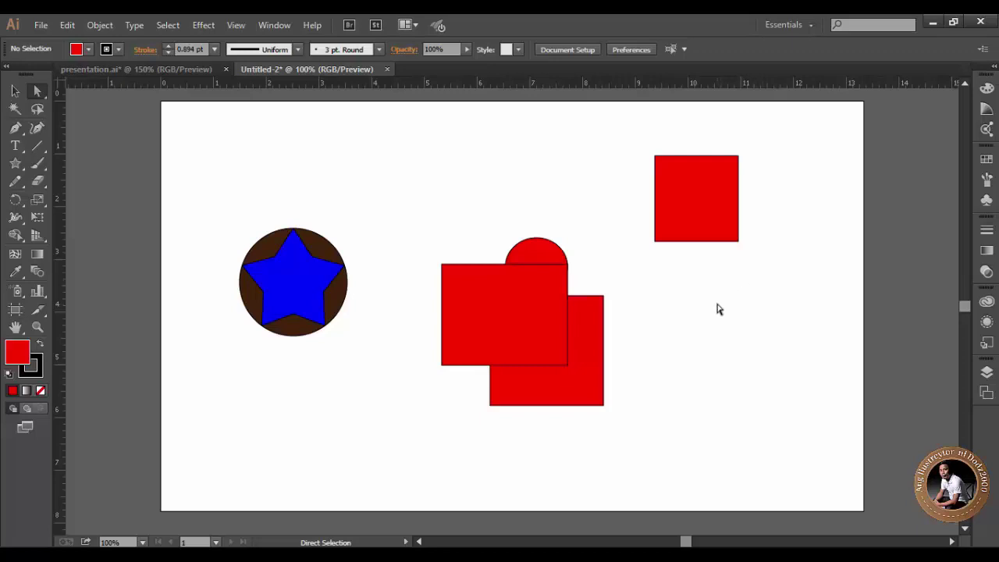
{"action": "key", "text": "p"}
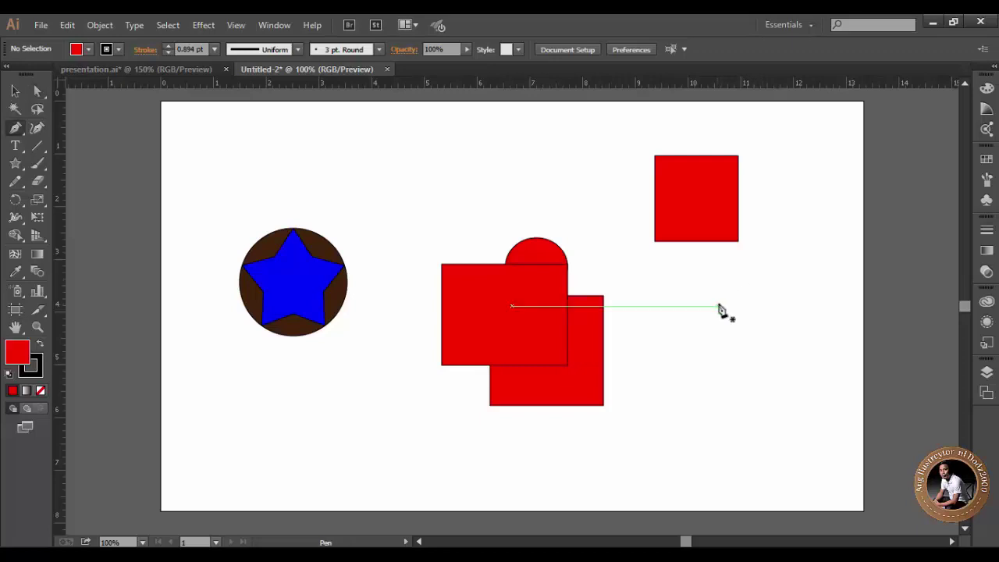
- Select the upper-right red square and add an anchor point near the middle of each of its four sides
{"action": "key", "text": "v"}
{"action": "left_click", "coordinate": [679, 238]}
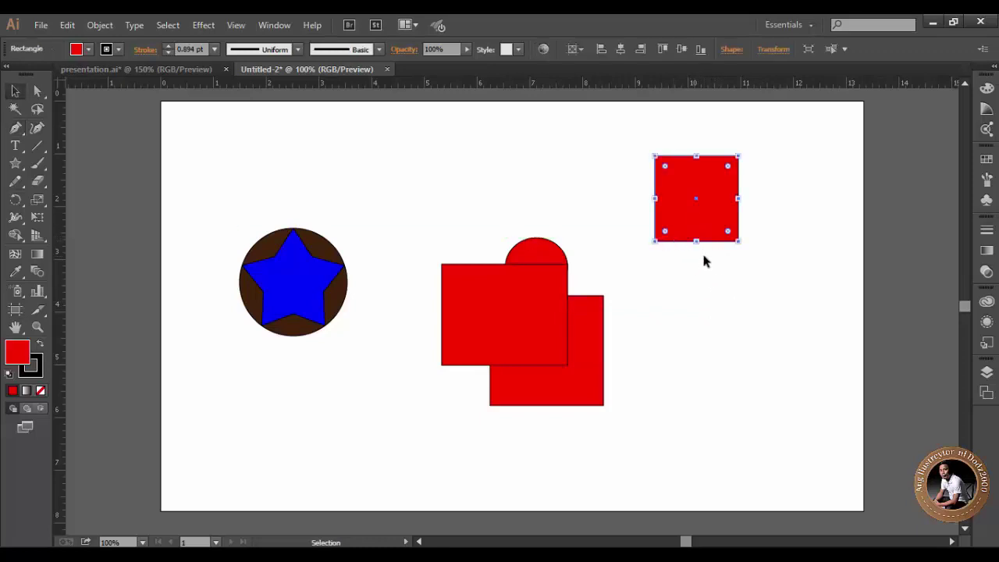
{"action": "key", "text": "p"}
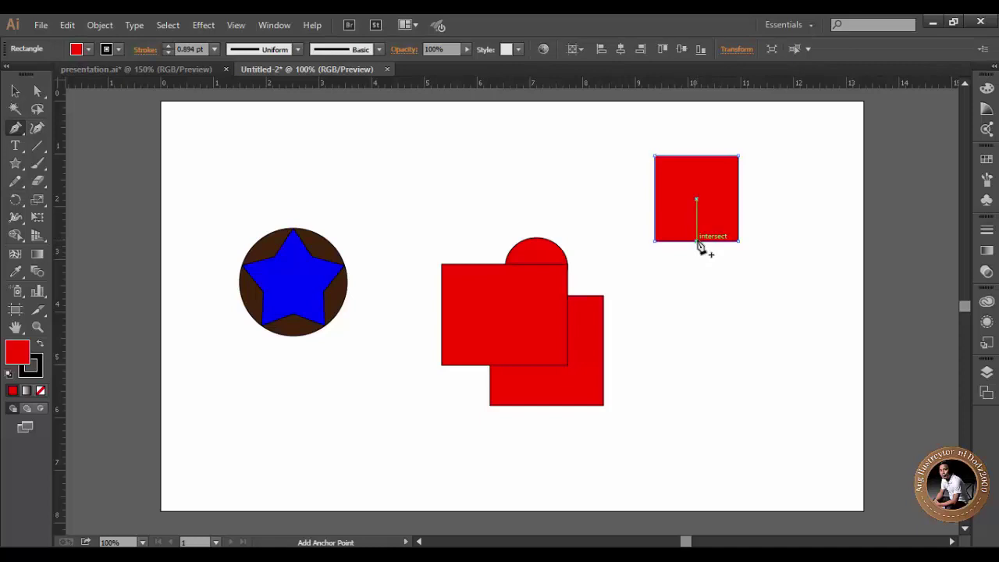
{"action": "left_click", "coordinate": [697, 242]}
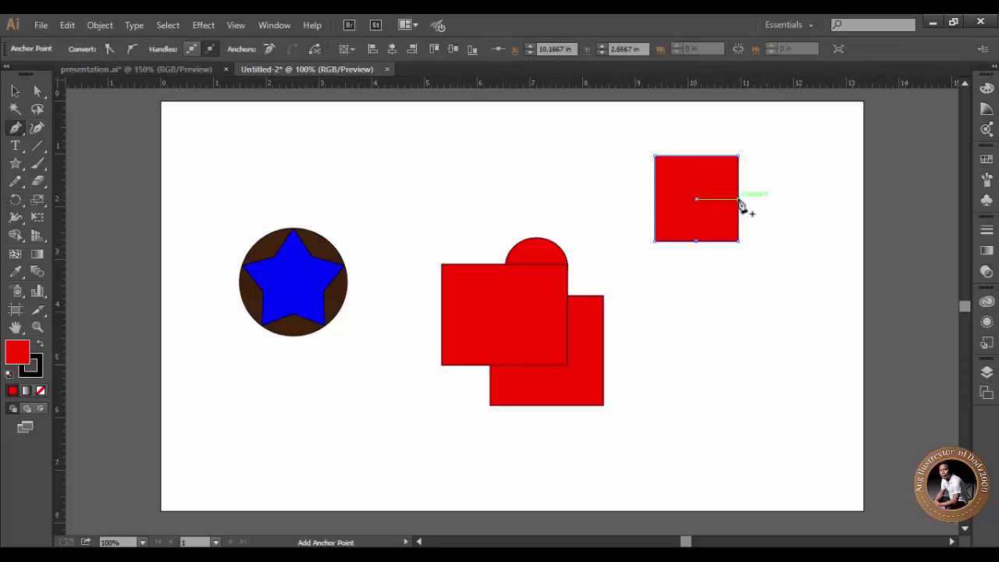
{"action": "left_click", "coordinate": [739, 199]}
{"action": "left_click", "coordinate": [655, 199]}
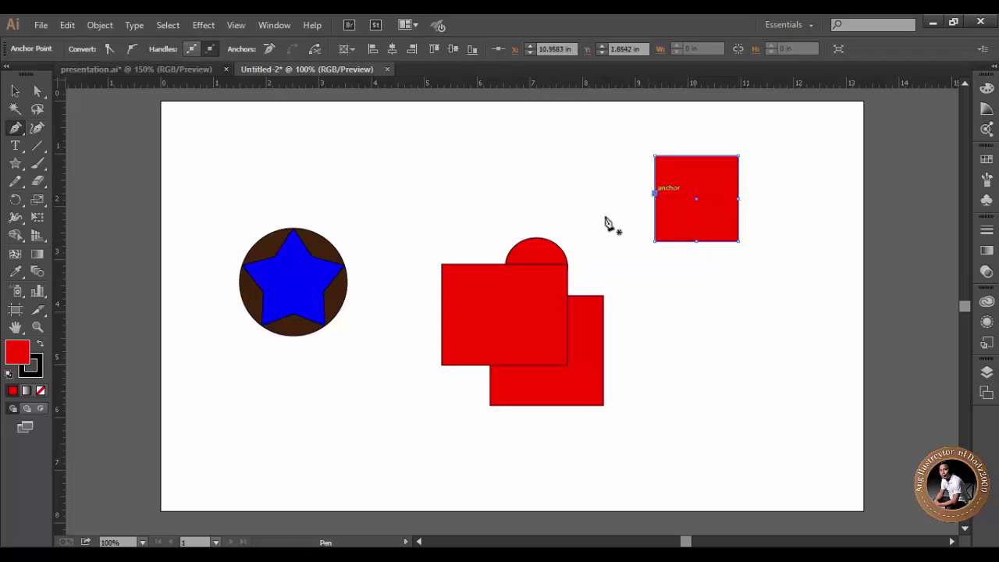
{"action": "left_click", "coordinate": [693, 156]}
- Move the anchor in the upper-right square's bottom edge up to about Y 1.26 in, round its corner to about 0.39 in, and deselect
{"action": "left_click", "coordinate": [35, 92]}
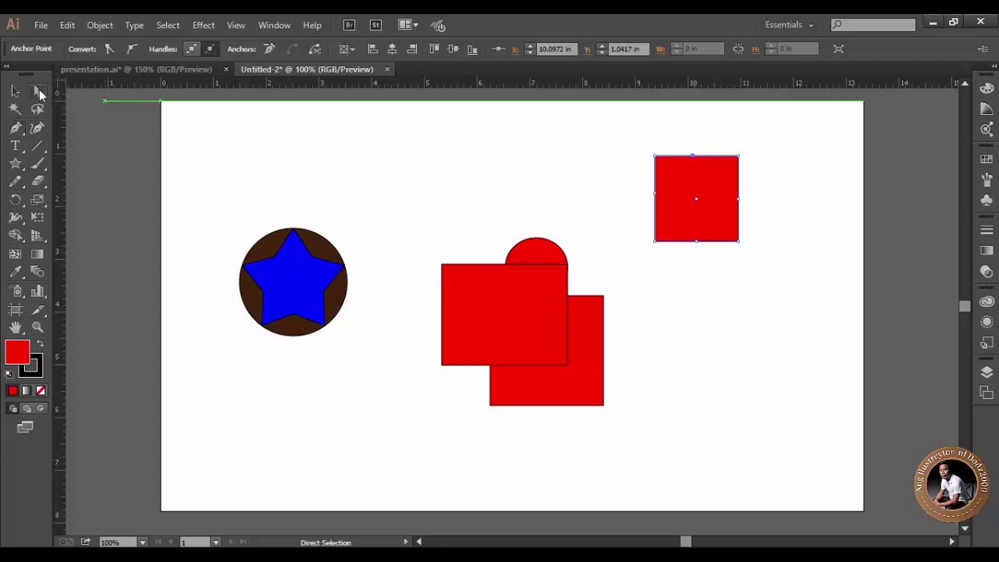
{"action": "left_click", "coordinate": [699, 244]}
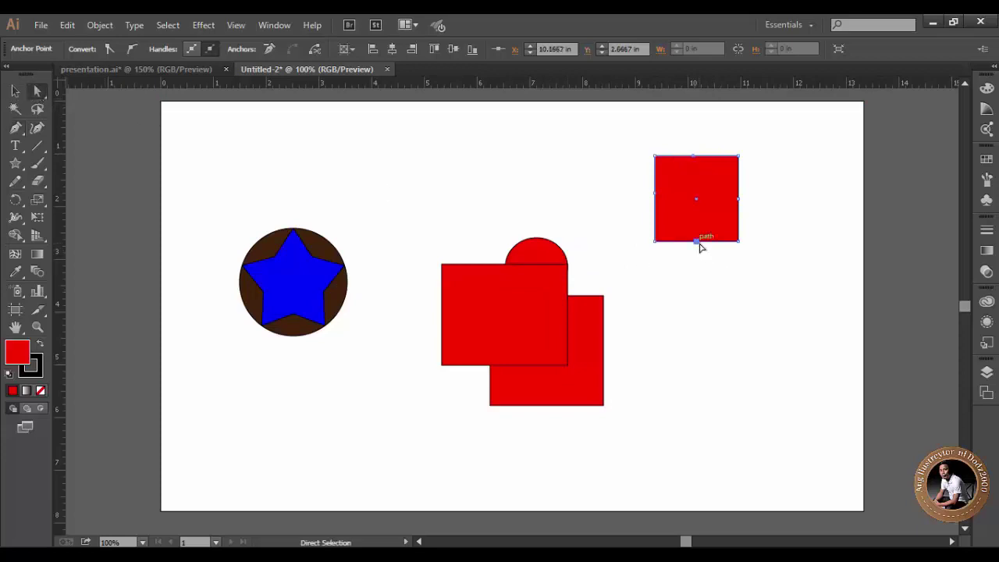
{"action": "left_click", "coordinate": [698, 261]}
{"action": "left_click", "coordinate": [697, 244]}
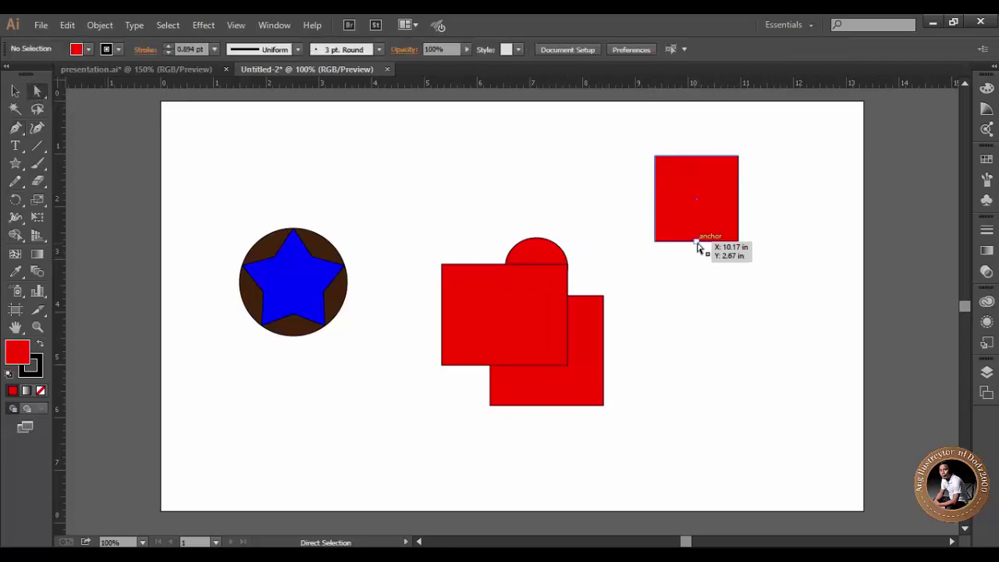
{"action": "left_click_drag", "start_coordinate": [699, 248], "coordinate": [697, 170]}
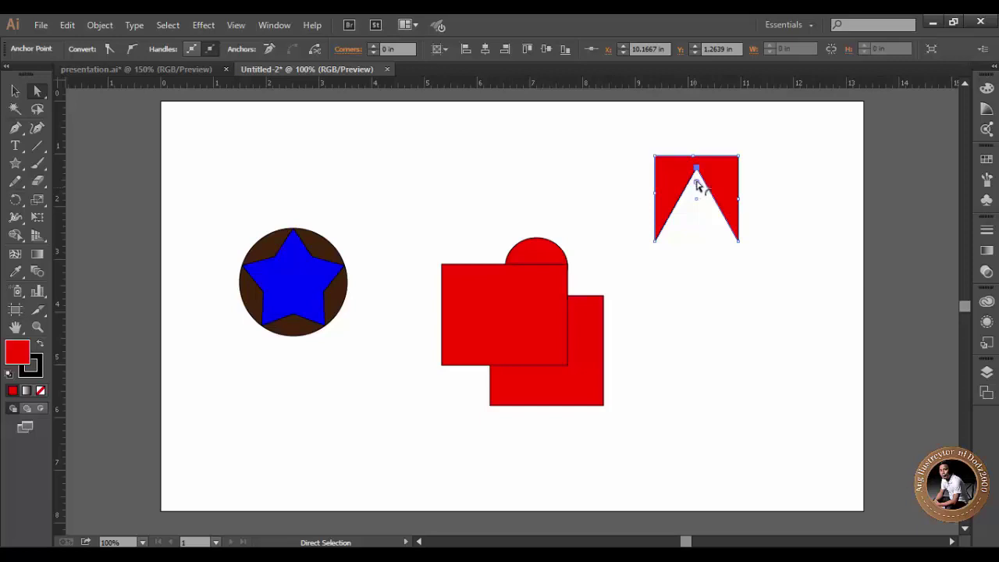
{"action": "left_click_drag", "start_coordinate": [697, 184], "coordinate": [691, 220]}
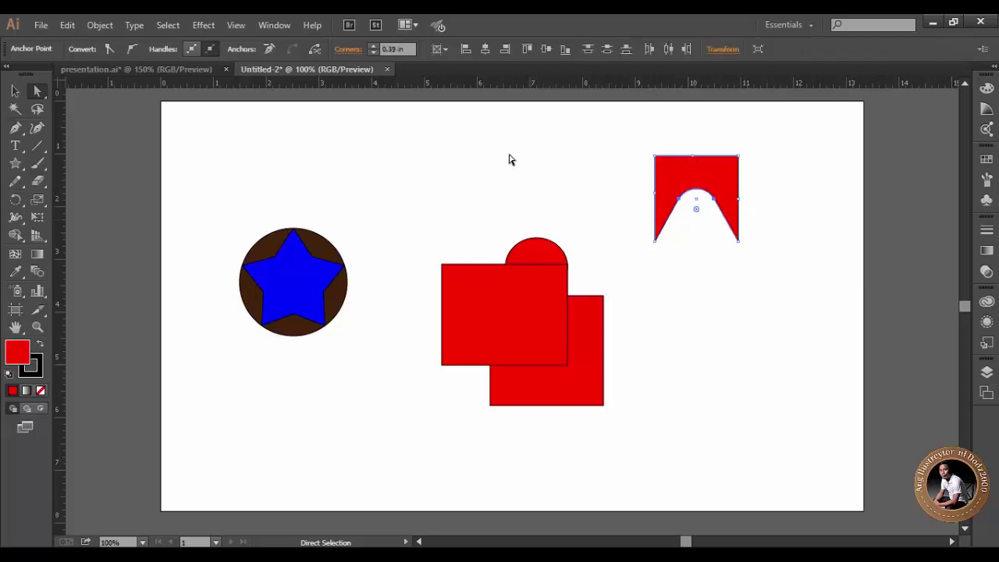
{"action": "left_click", "coordinate": [785, 138]}
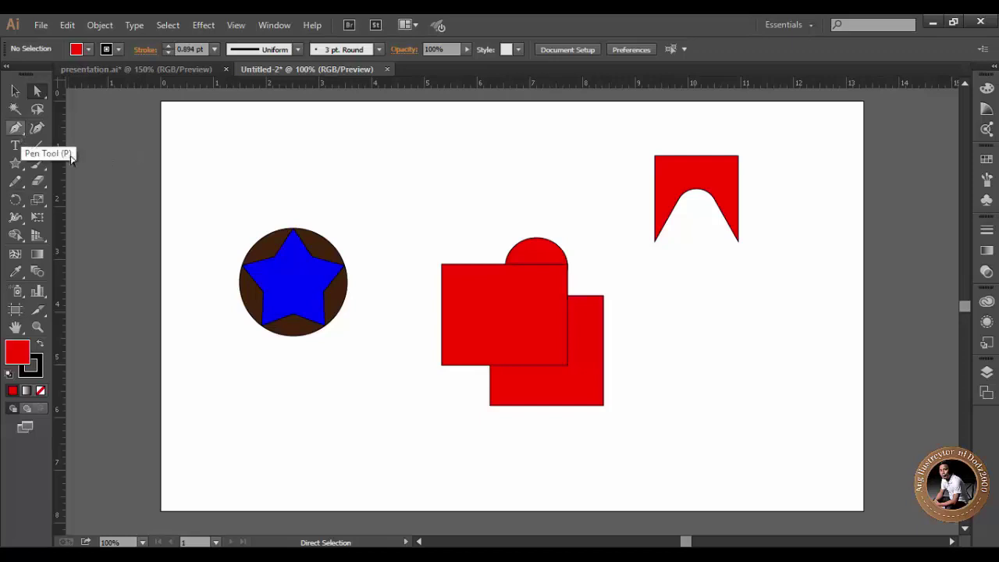
- Move the front red rectangle out of the overlapping shapes to just below the notched shape, and deselect it
{"action": "left_click", "coordinate": [495, 341]}
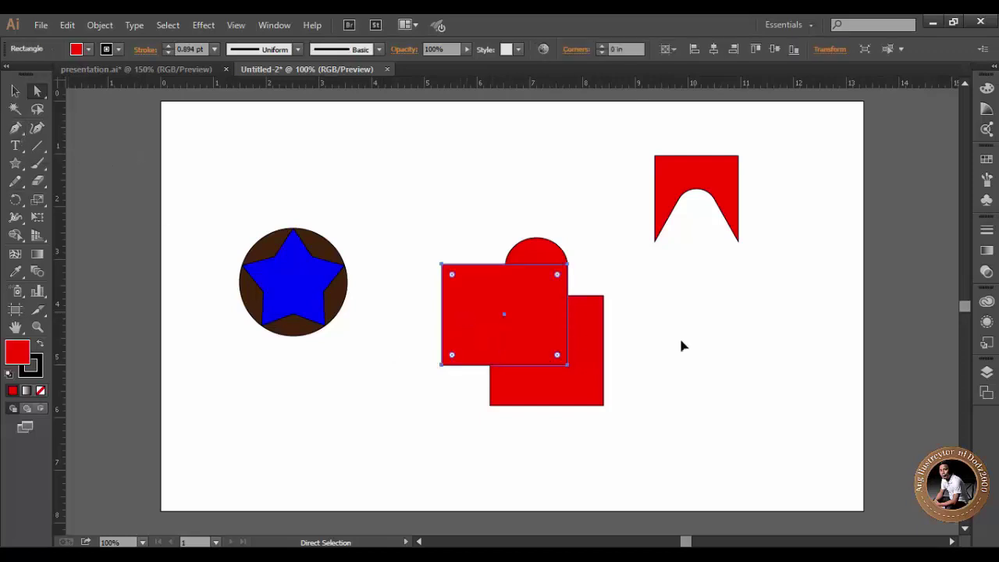
{"action": "left_click_drag", "start_coordinate": [680, 346], "coordinate": [673, 313]}
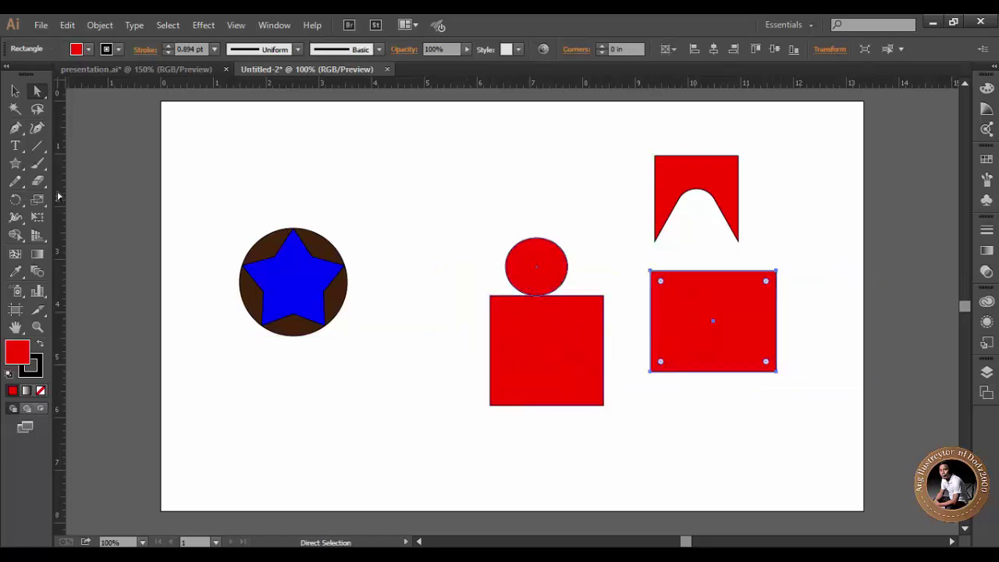
{"action": "left_click", "coordinate": [687, 414]}
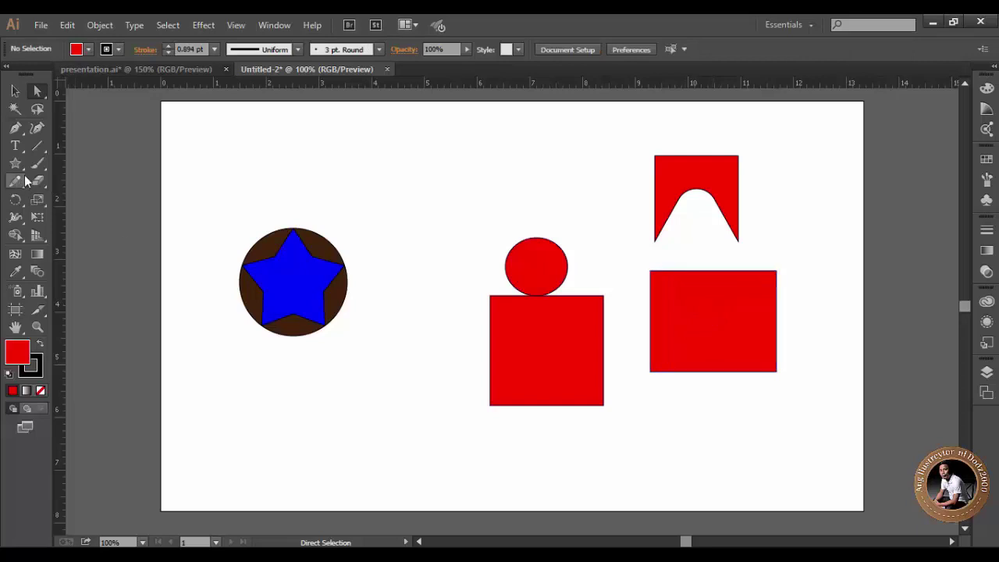
- Bend the bottom edge of the rectangle below the notched shape downward into a curve, making it about 2.74 in high
{"action": "left_click", "coordinate": [15, 128]}
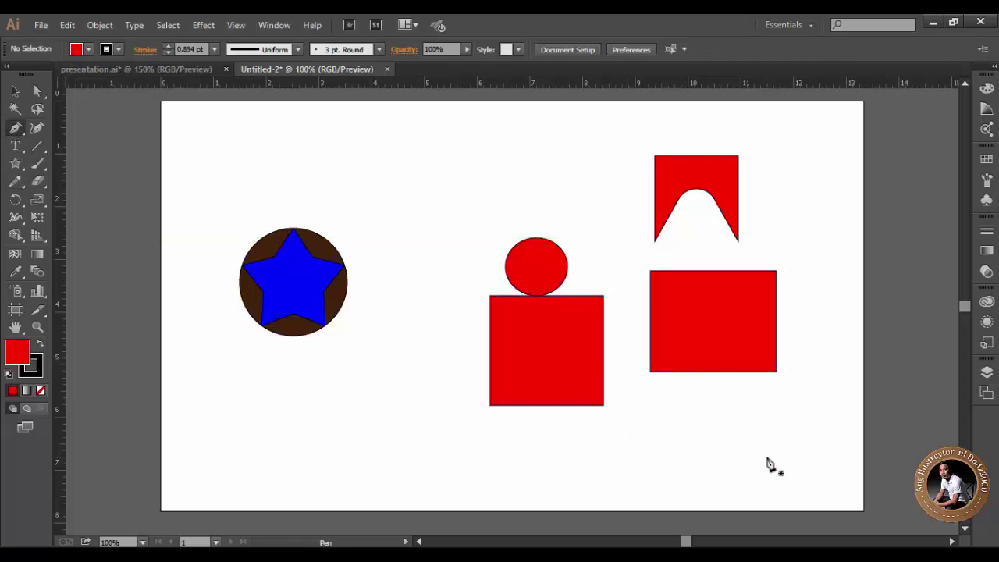
{"action": "key", "text": "alt"}
{"action": "key", "text": "alt"}
{"action": "left_click_drag", "start_coordinate": [715, 375], "coordinate": [700, 414]}
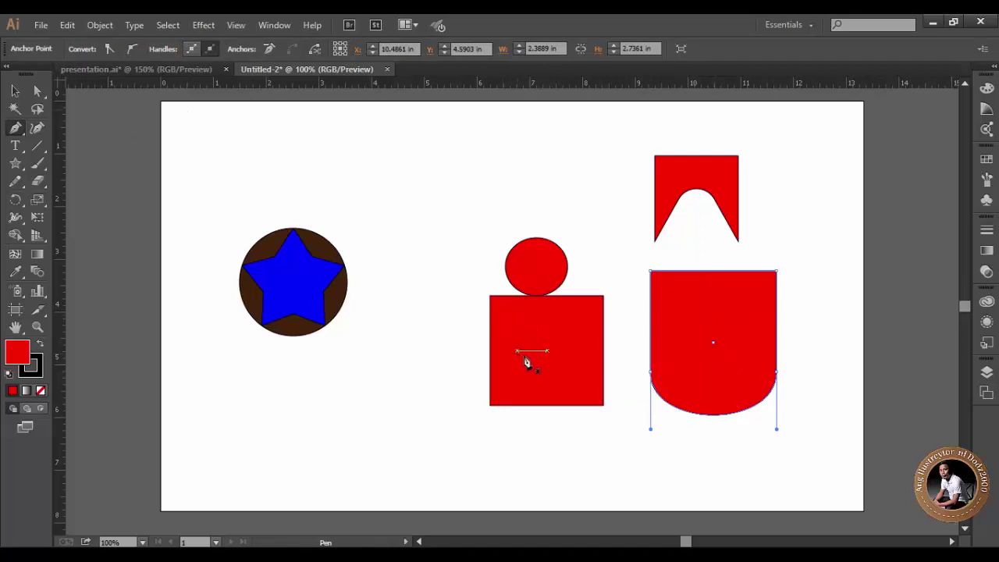
- Move the red square beneath the small circle down and left, and try bulging its bottom edge downward with the Anchor Point tool
{"action": "key", "text": "v"}
{"action": "left_click_drag", "start_coordinate": [552, 336], "coordinate": [459, 384]}
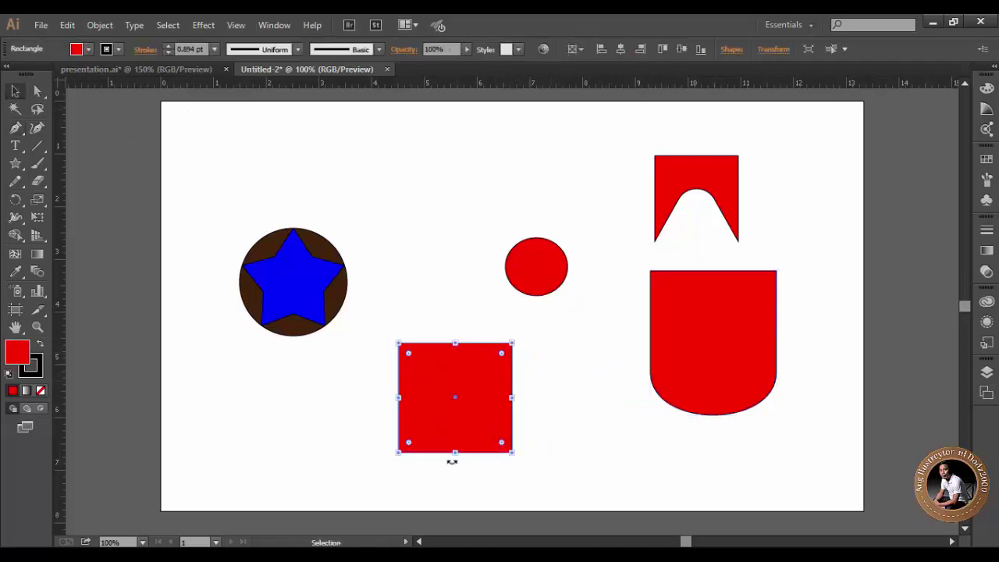
{"action": "left_click", "coordinate": [15, 128]}
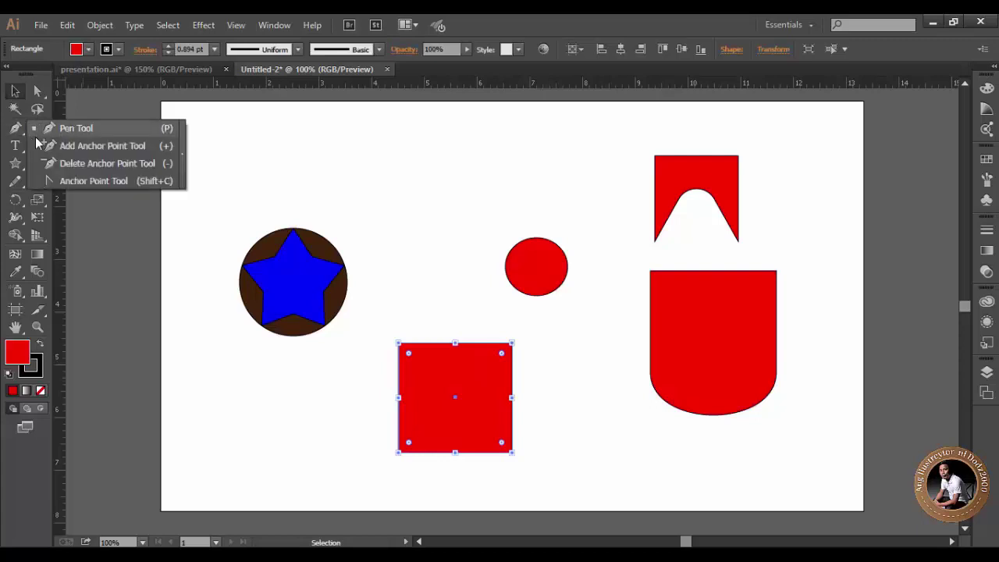
{"action": "left_click", "coordinate": [69, 179]}
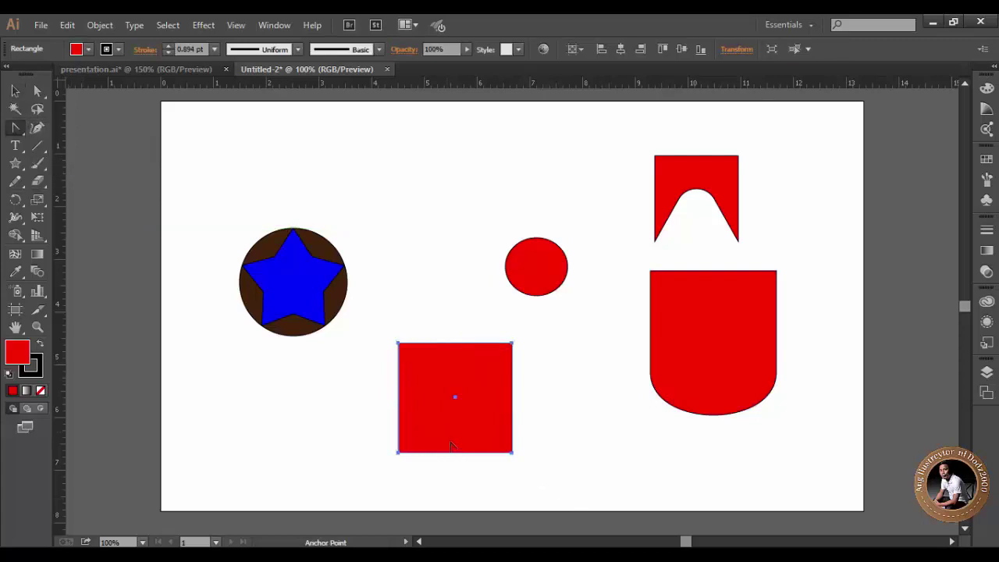
{"action": "left_click_drag", "start_coordinate": [457, 453], "coordinate": [454, 473]}
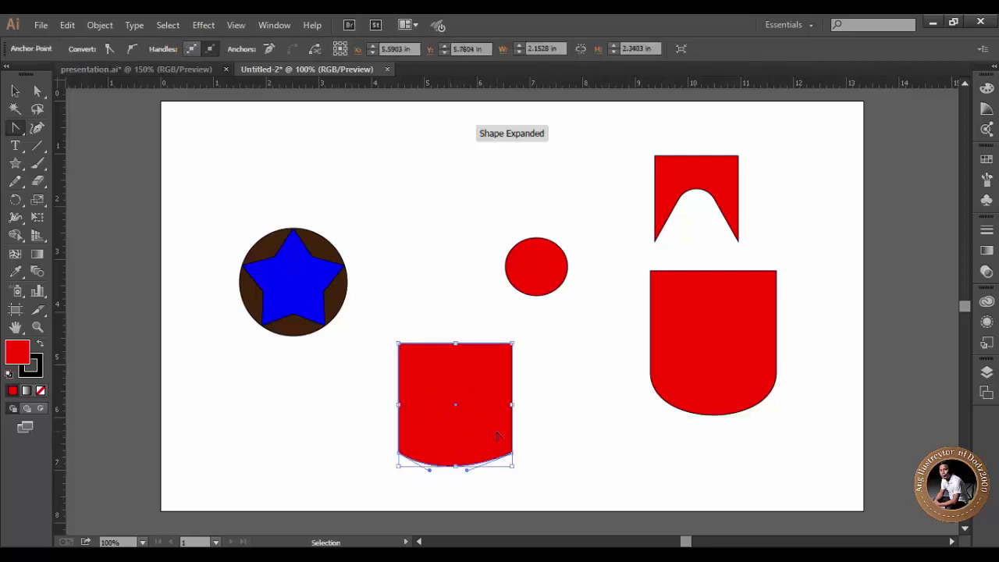
{"action": "key", "text": "ctrl+z"}
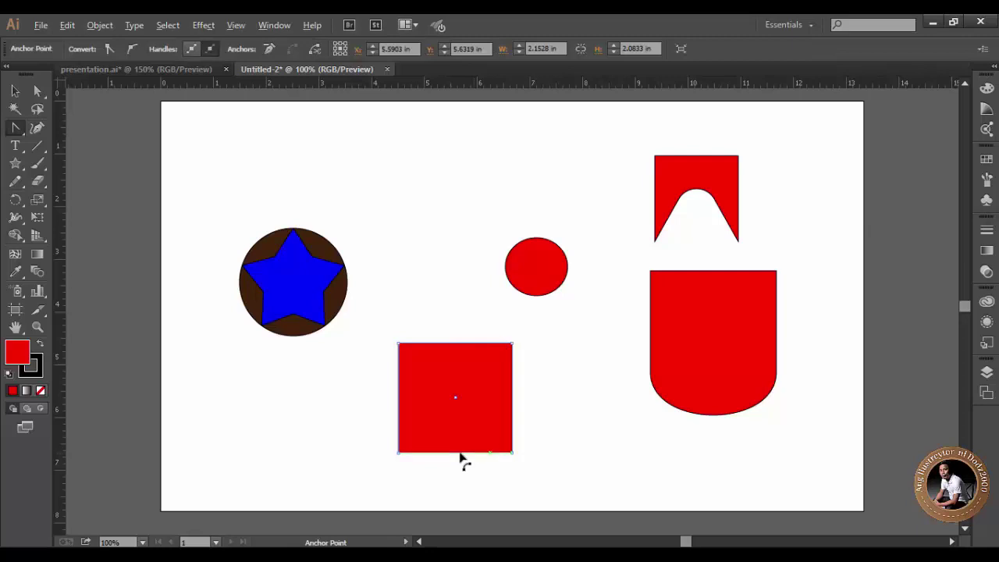
- Pull the moved square's bottom edge upward into an arch, move the arch above and left of the small red circle, and deselect it
{"action": "left_click_drag", "start_coordinate": [459, 458], "coordinate": [445, 370]}
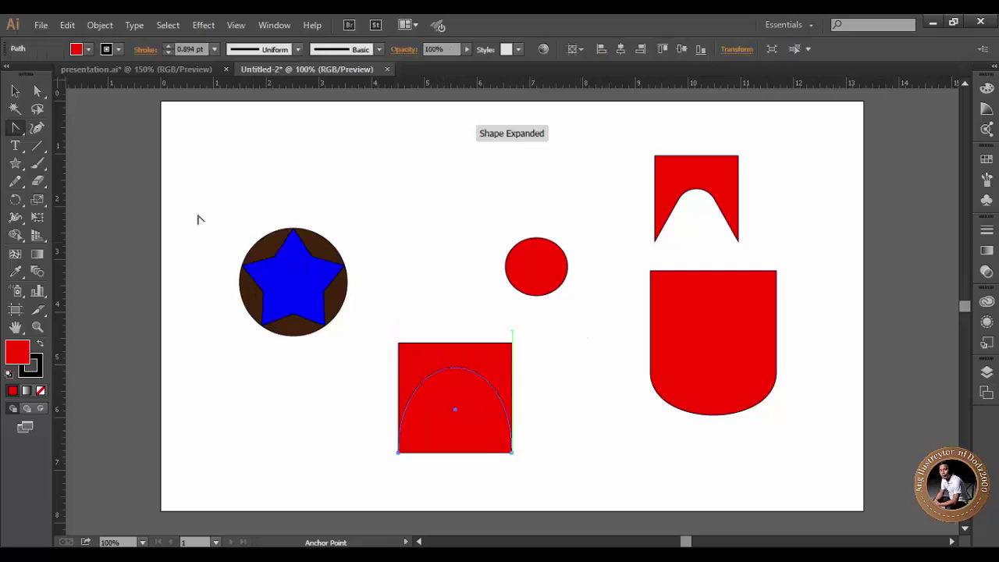
{"action": "left_click", "coordinate": [19, 93]}
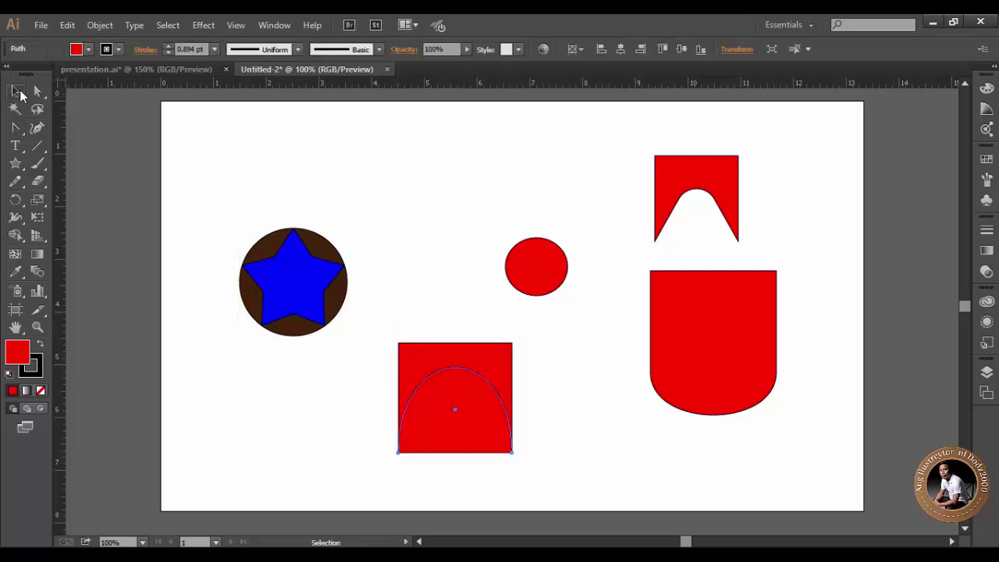
{"action": "left_click", "coordinate": [337, 207]}
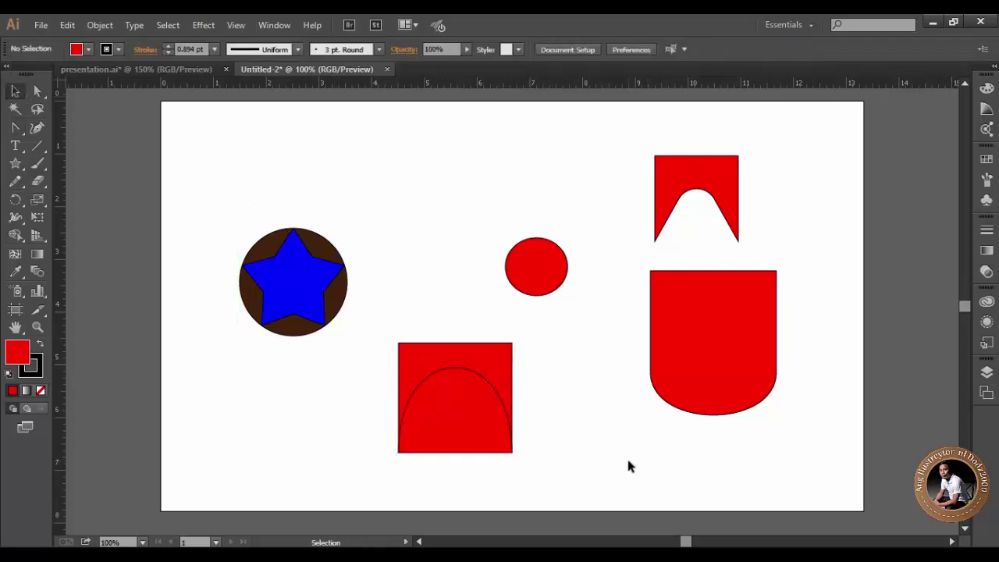
{"action": "left_click_drag", "start_coordinate": [469, 451], "coordinate": [433, 248]}
{"action": "left_click", "coordinate": [538, 325]}
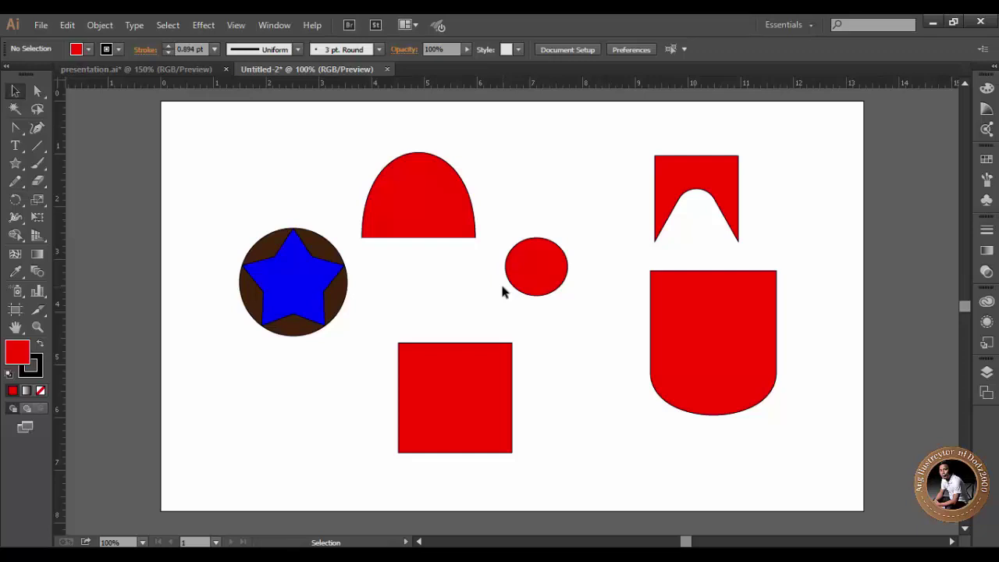
{"action": "left_click", "coordinate": [16, 128]}
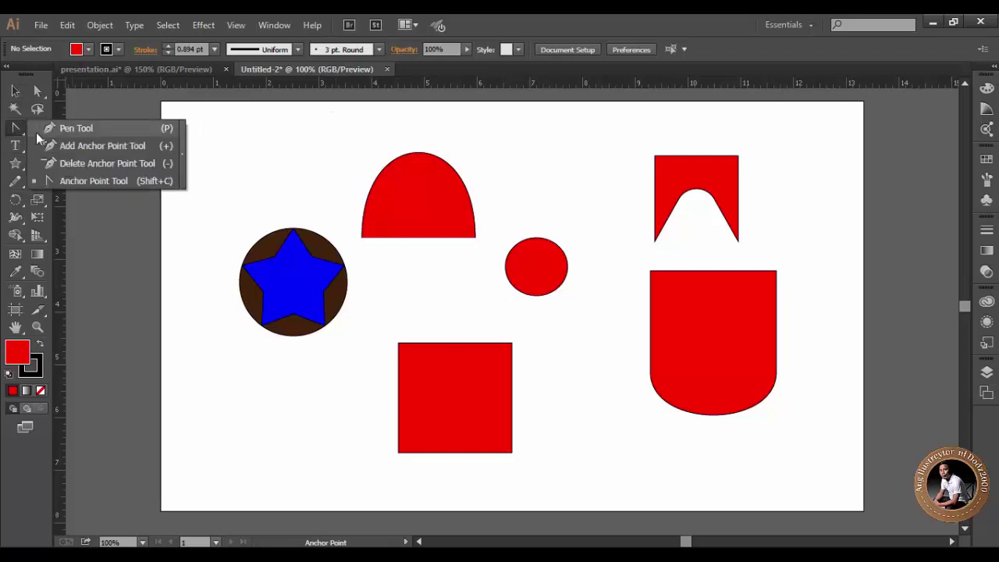
{"action": "left_click", "coordinate": [670, 508]}
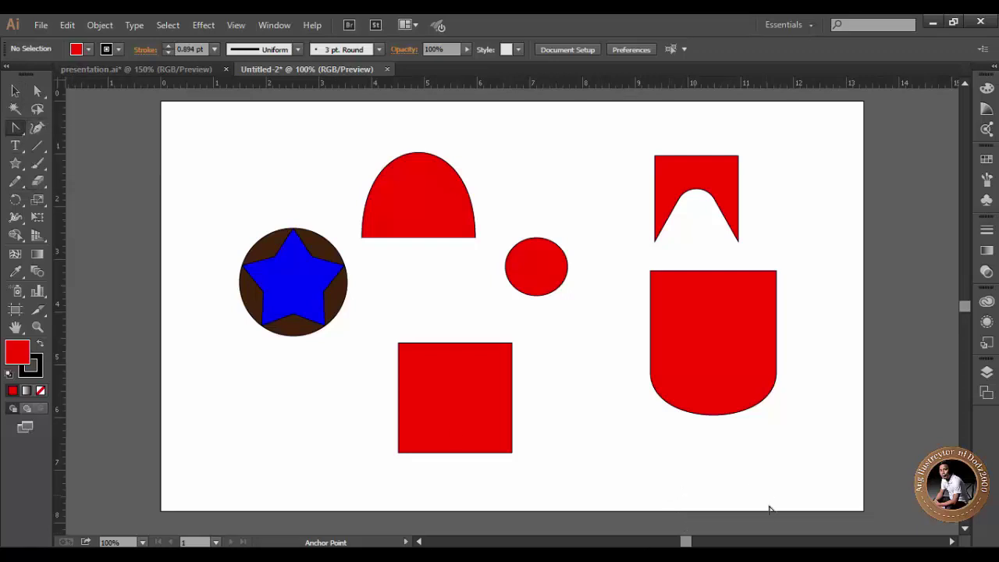